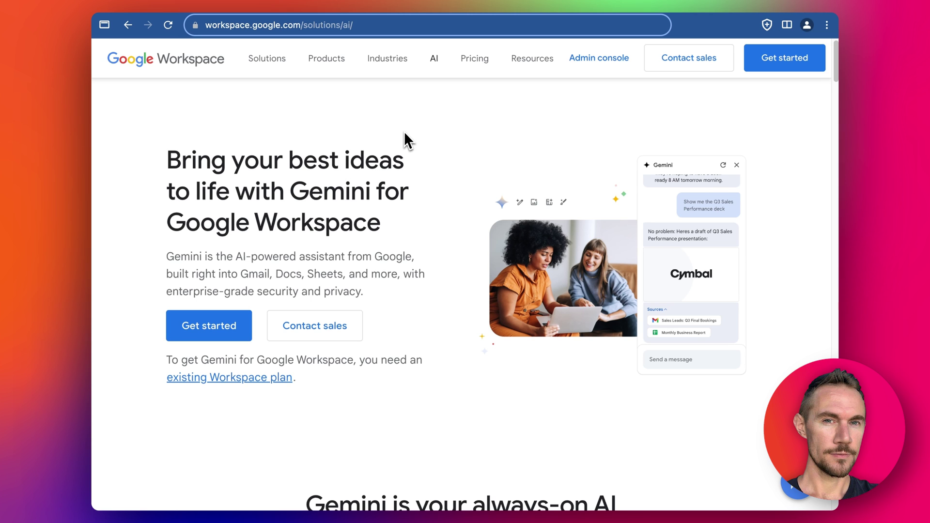
Scroll the Gemini for Workspace page down to the always-on AI assistant role tabs.
scroll(449, 175, "down", 5)
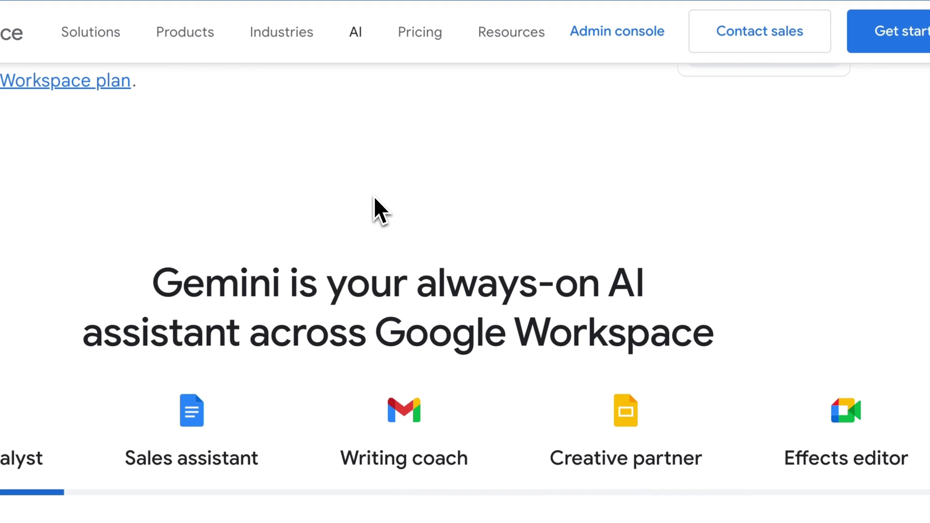
scroll(423, 231, "down", 1)
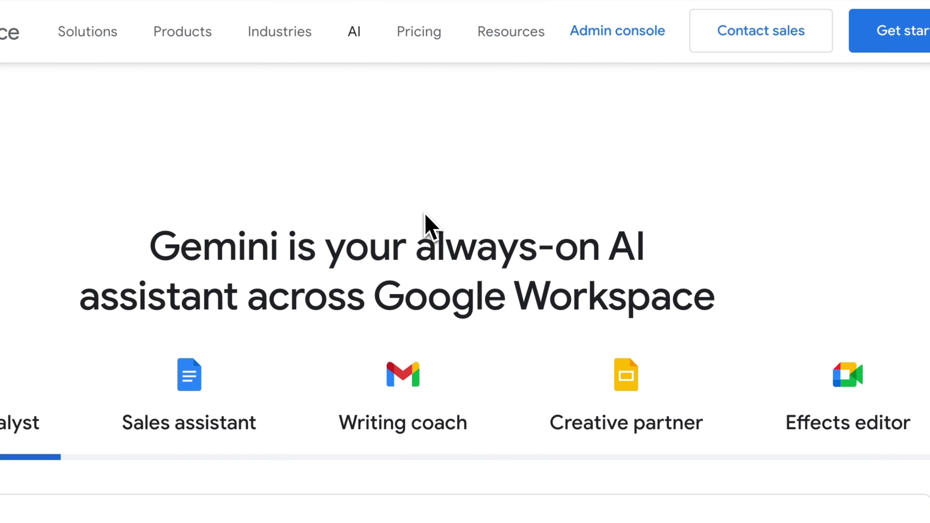
scroll(424, 213, "down", 1)
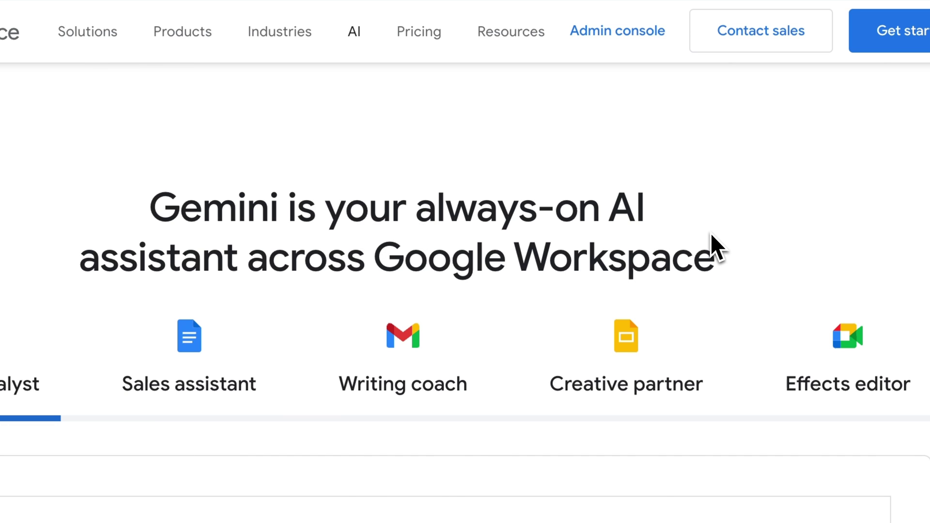
scroll(415, 244, "down", 1)
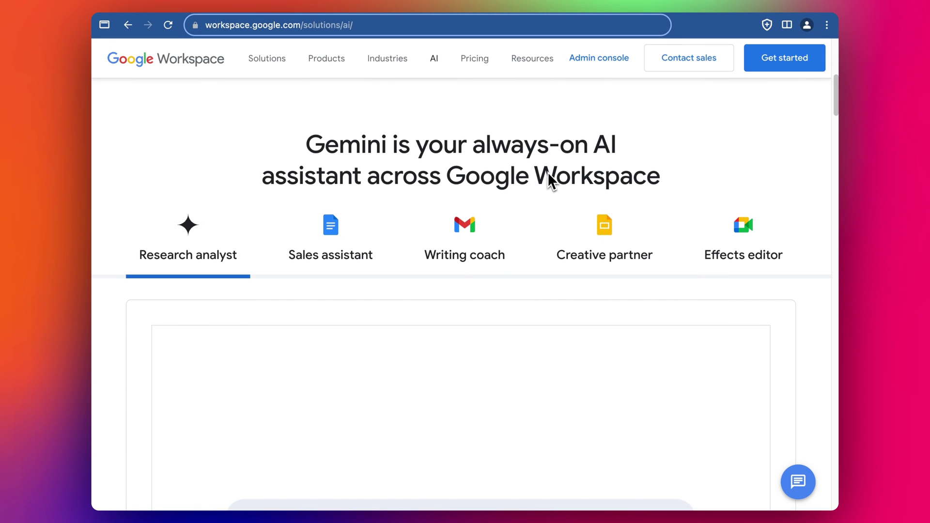
scroll(549, 174, "down", 1)
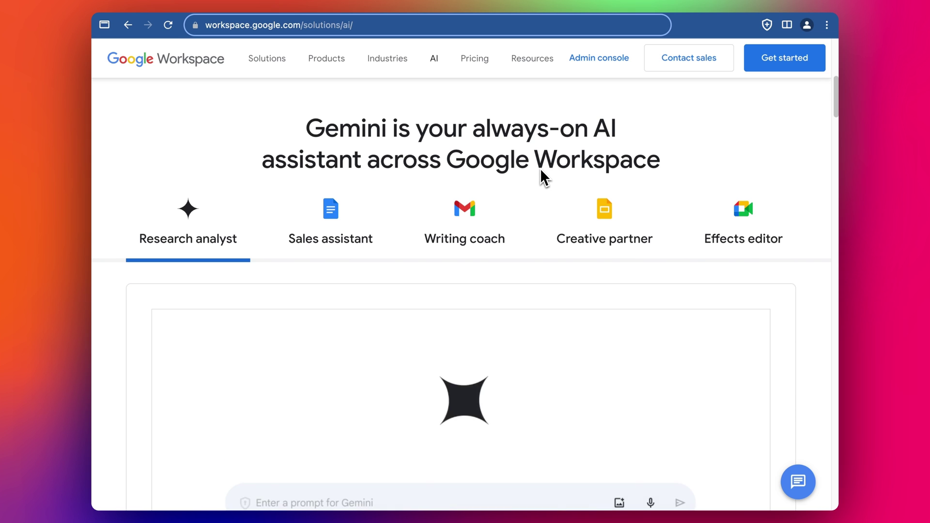
View the Docs Sales assistant and Gmail Writing coach demos.
scroll(539, 168, "down", 1)
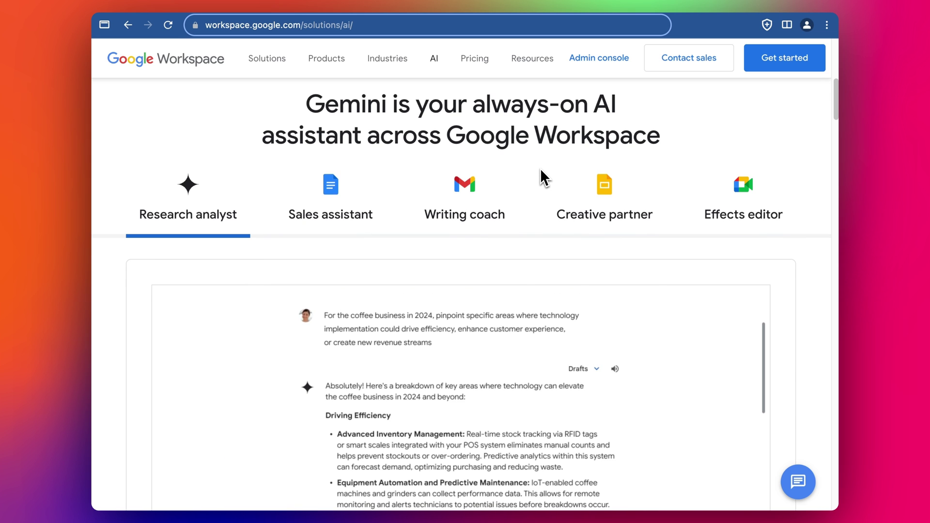
scroll(536, 166, "down", 1)
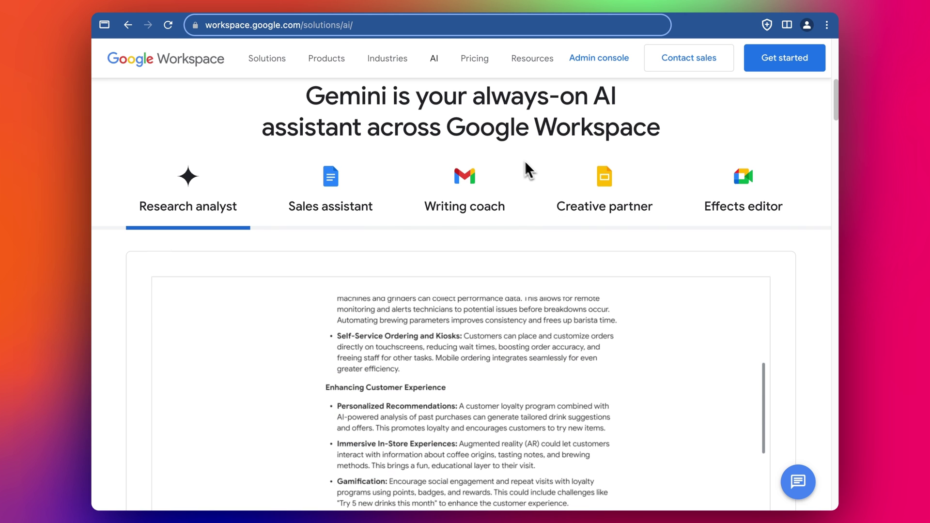
scroll(484, 158, "down", 1)
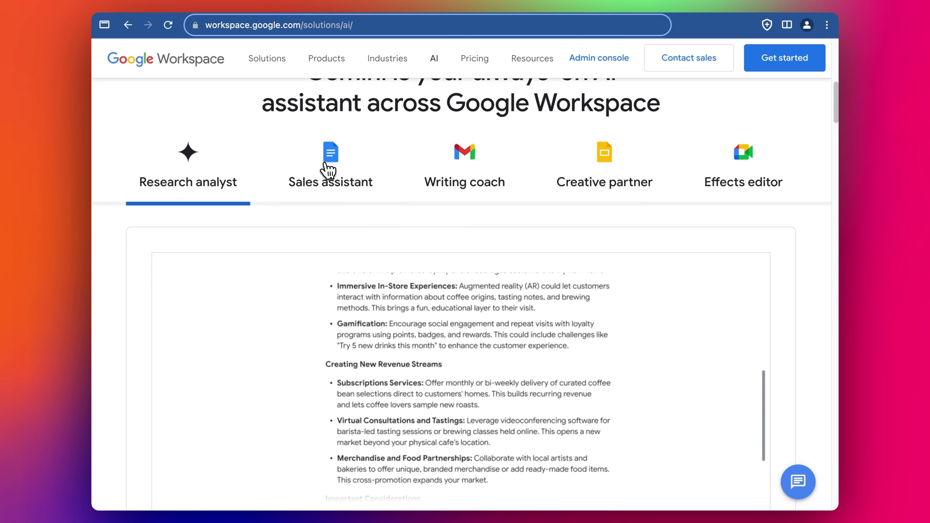
left_click(336, 167)
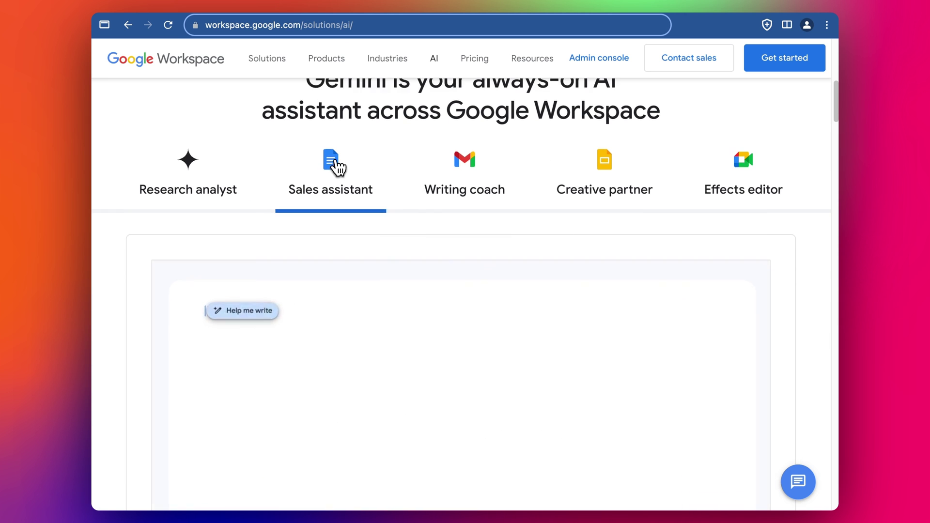
left_click(466, 175)
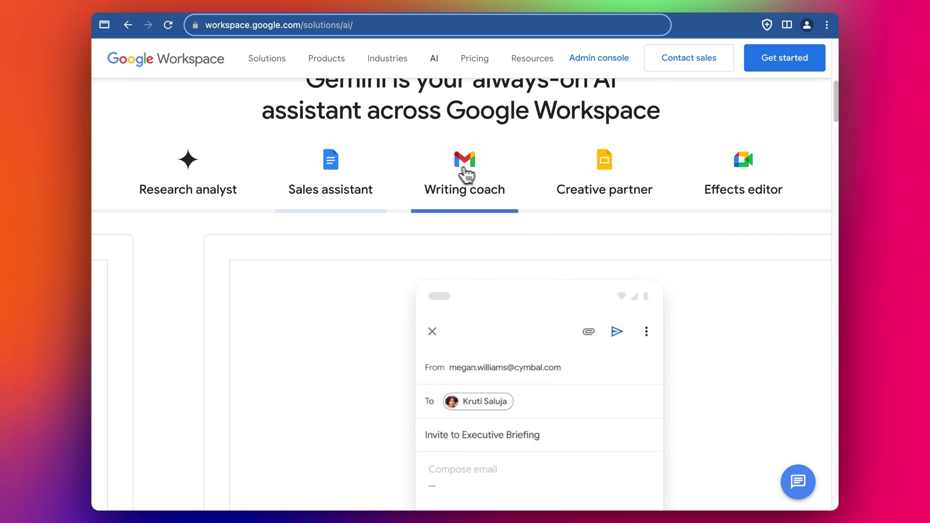
scroll(497, 285, "down", 1)
scroll(472, 368, "down", 3)
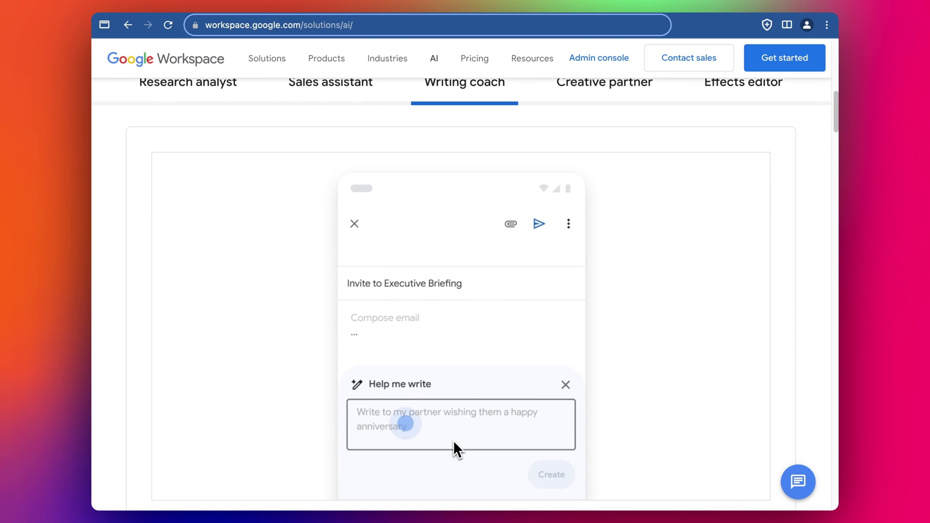
scroll(464, 382, "up", 5)
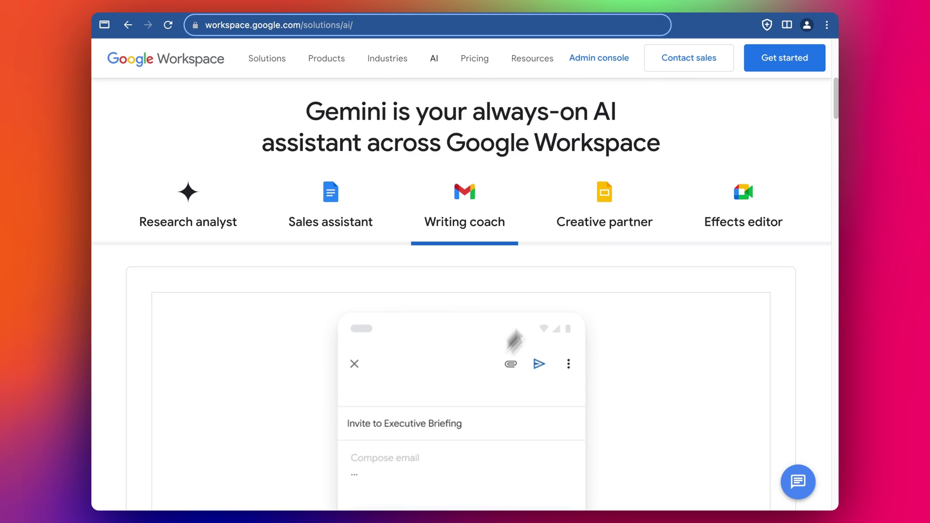
View the Slides Creative partner and Meet Effects editor demos.
left_click(562, 220)
scroll(547, 237, "down", 5)
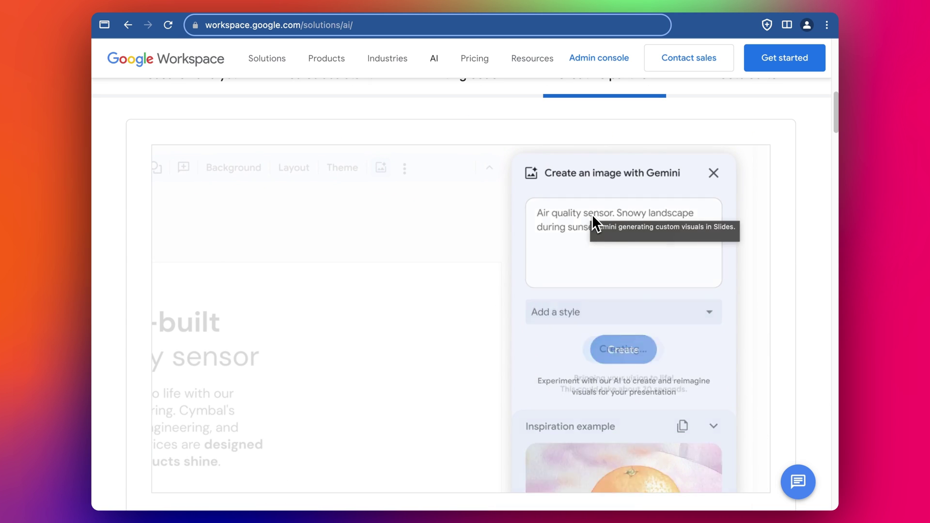
scroll(592, 214, "up", 5)
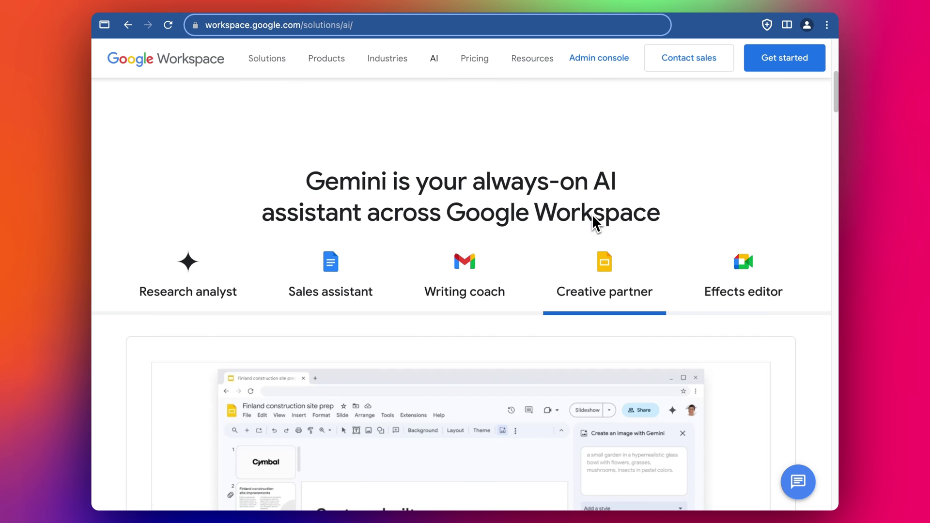
left_click(737, 292)
scroll(714, 285, "down", 3)
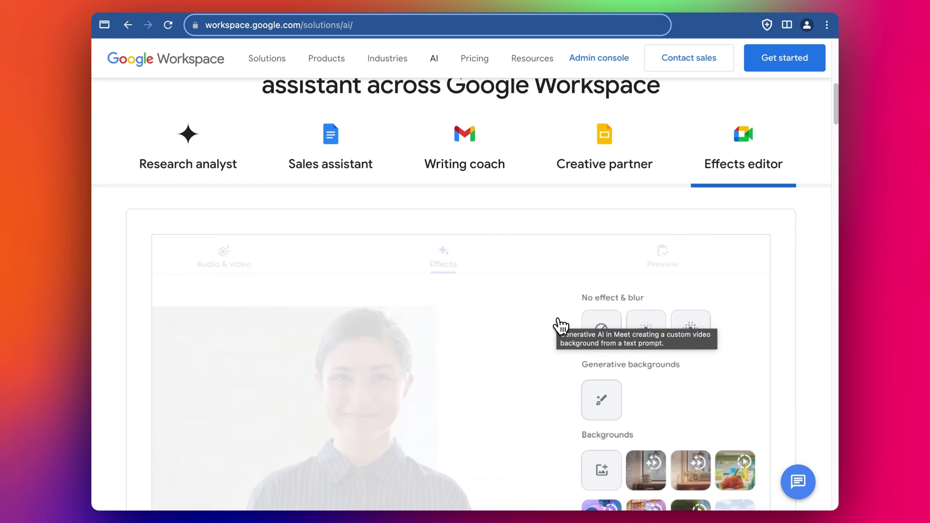
scroll(557, 330, "down", 1)
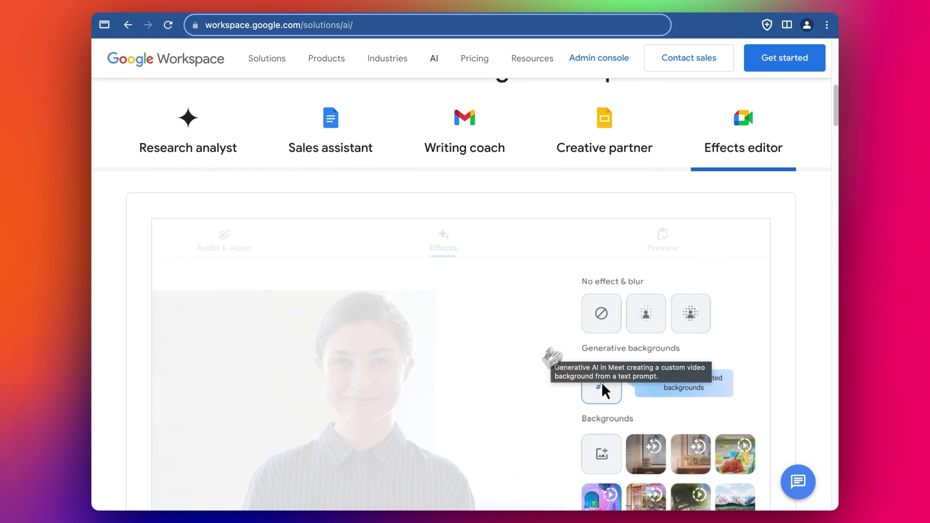
scroll(473, 234, "up", 1)
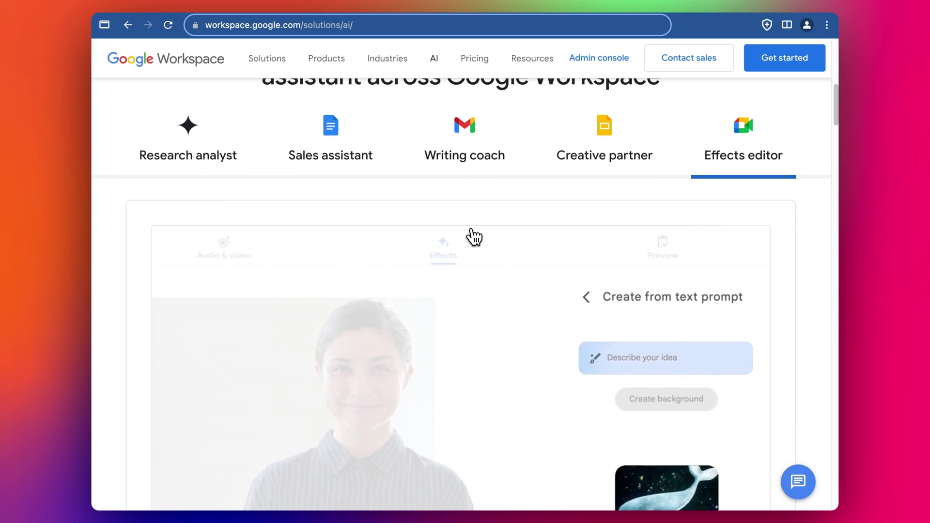
scroll(503, 217, "up", 2)
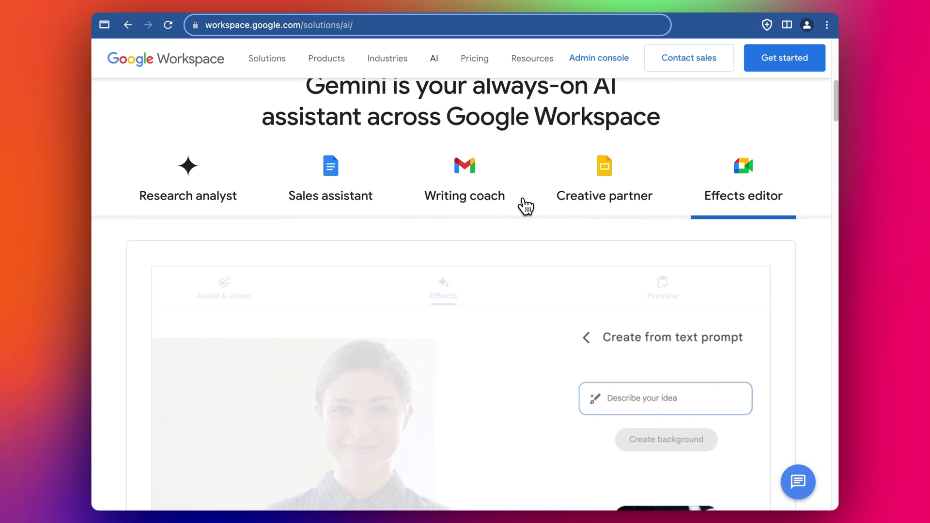
scroll(525, 207, "up", 3)
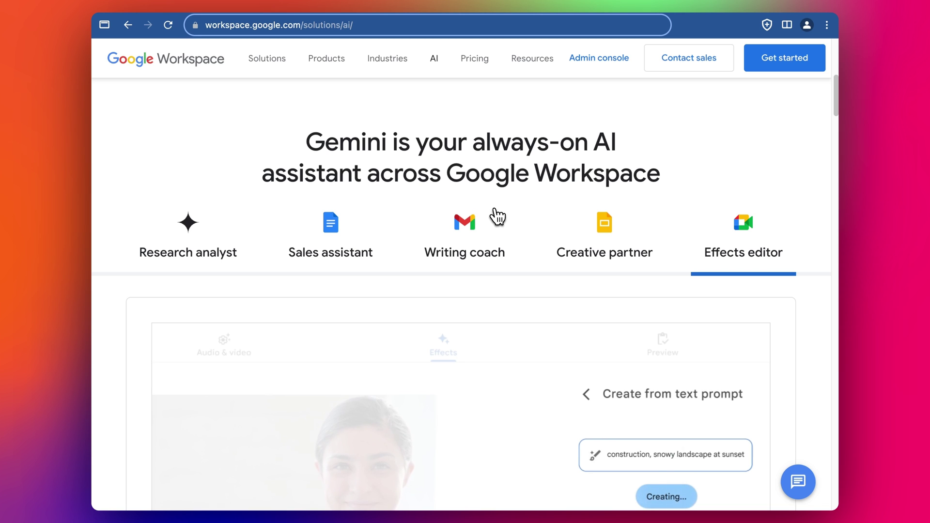
Revisit the Gmail Writing coach demo and return to the top of the page.
left_click(464, 223)
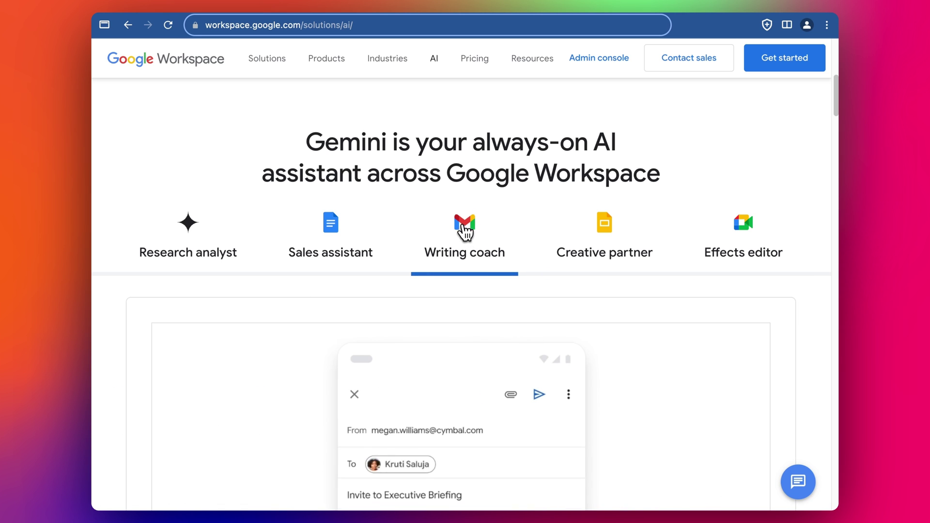
scroll(457, 242, "down", 2)
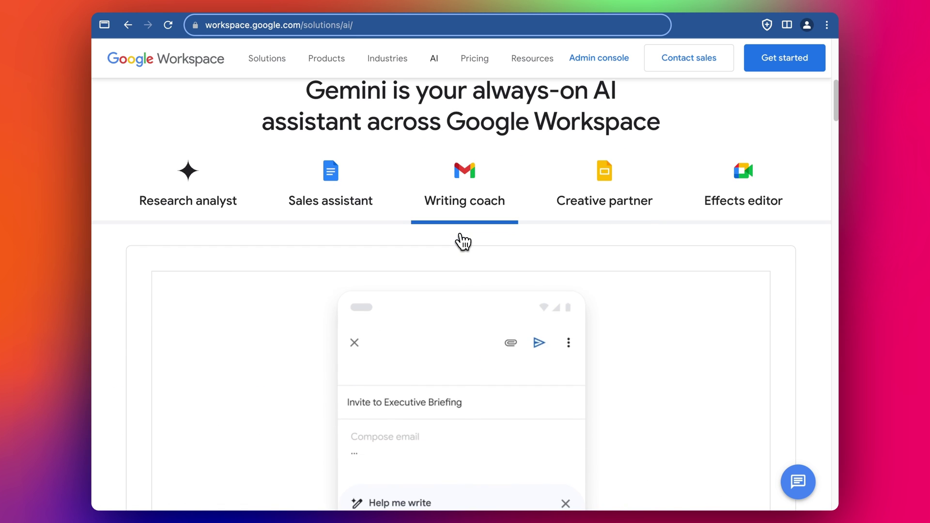
scroll(464, 235, "up", 1)
scroll(461, 219, "down", 6)
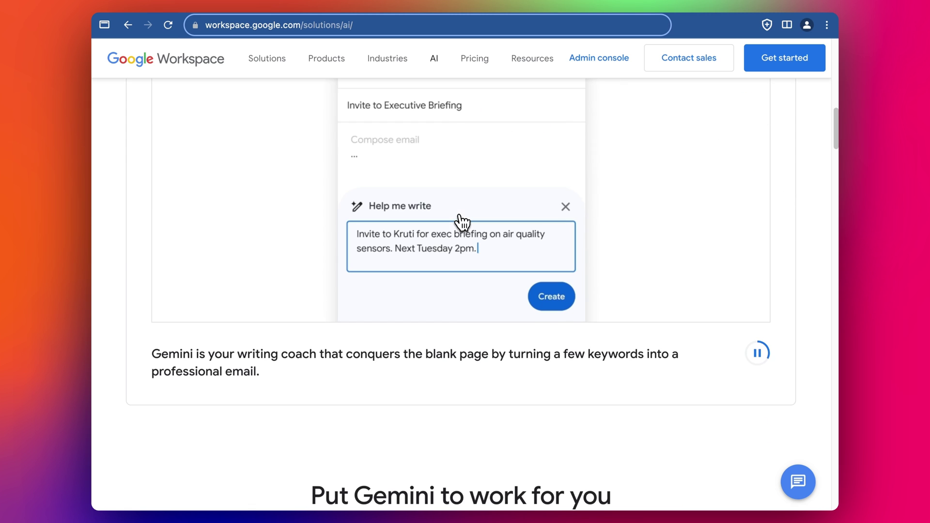
scroll(462, 223, "down", 1)
scroll(462, 223, "up", 15)
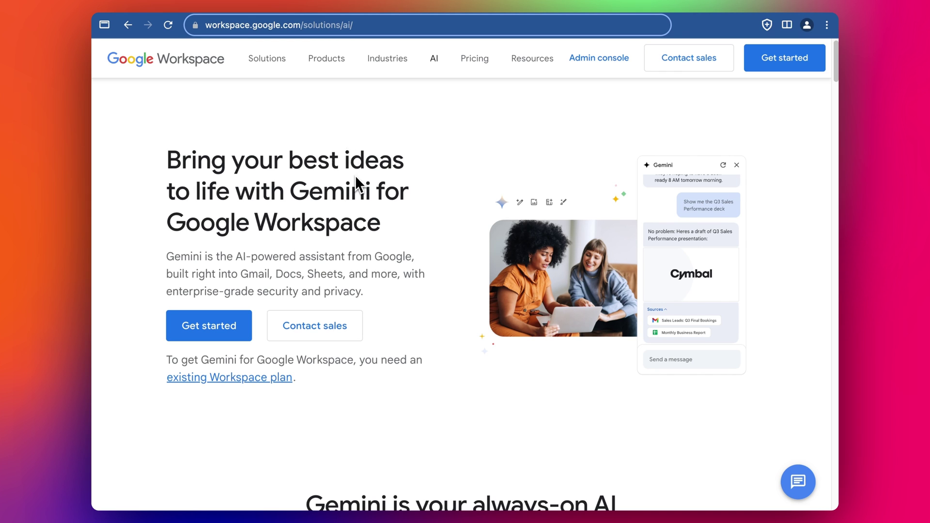
scroll(368, 204, "down", 5)
scroll(402, 242, "up", 5)
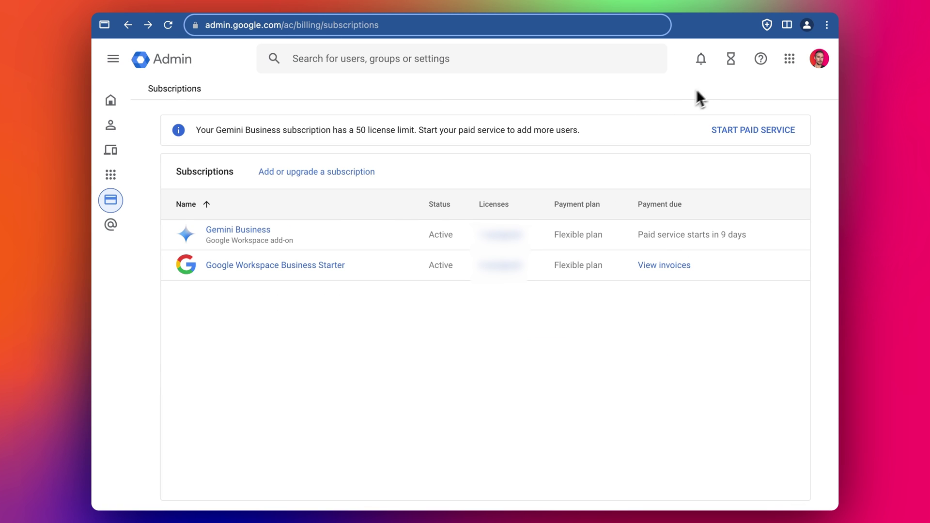
Reach the Admin console from the Google apps list and open Billing > Get more services.
left_click(790, 59)
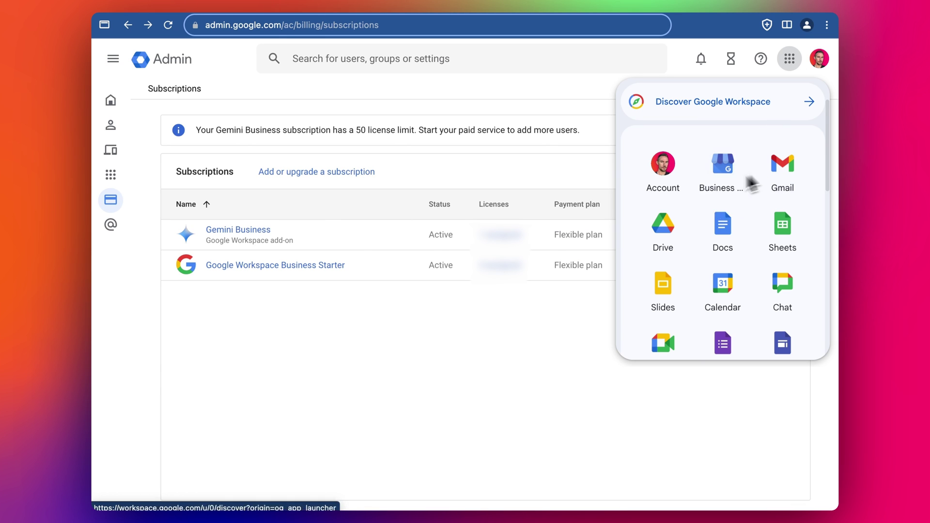
scroll(740, 252, "down", 3)
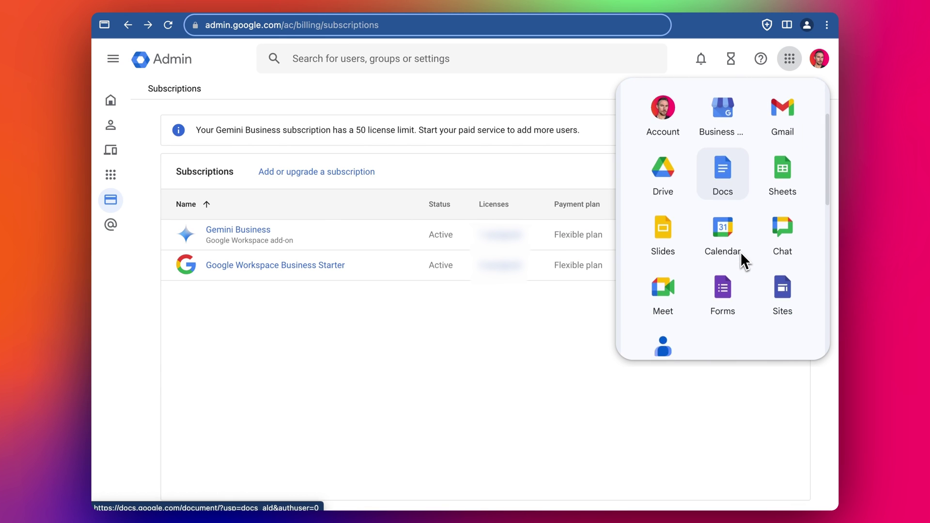
scroll(740, 252, "down", 10)
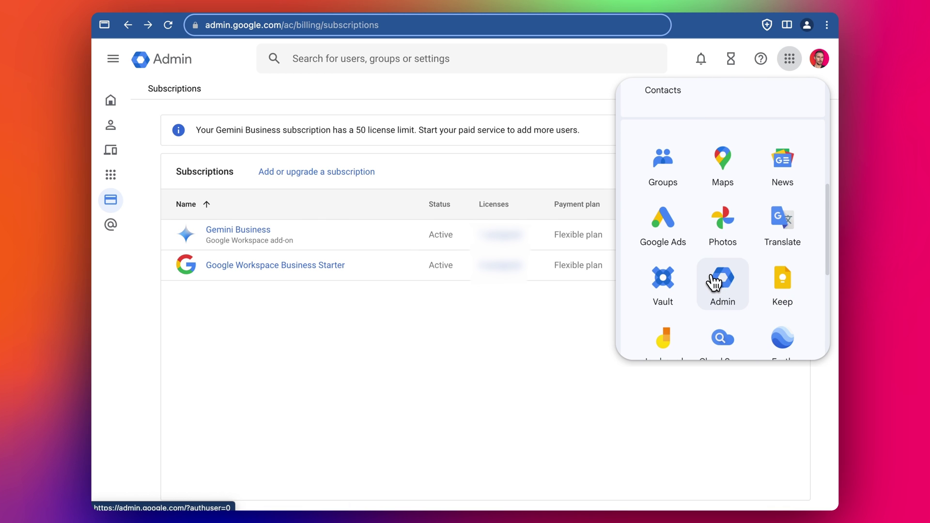
left_click(714, 281)
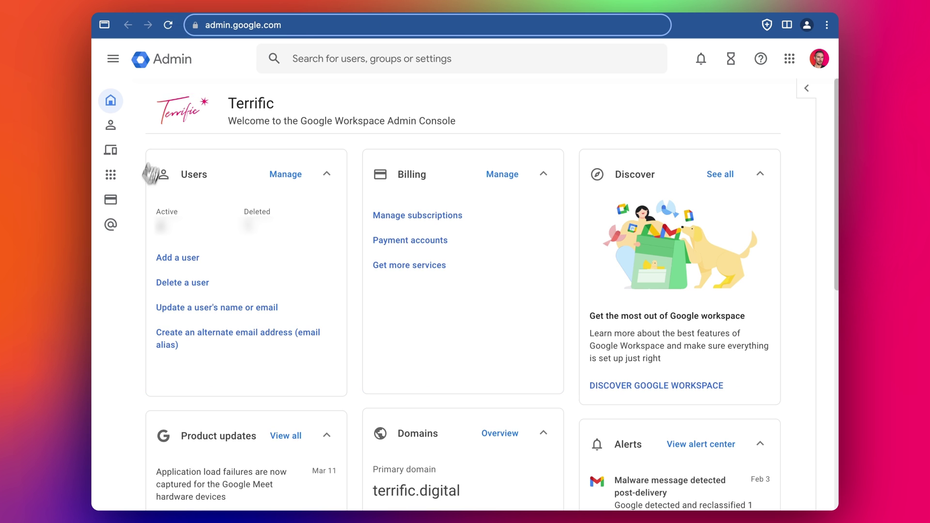
left_click(111, 201)
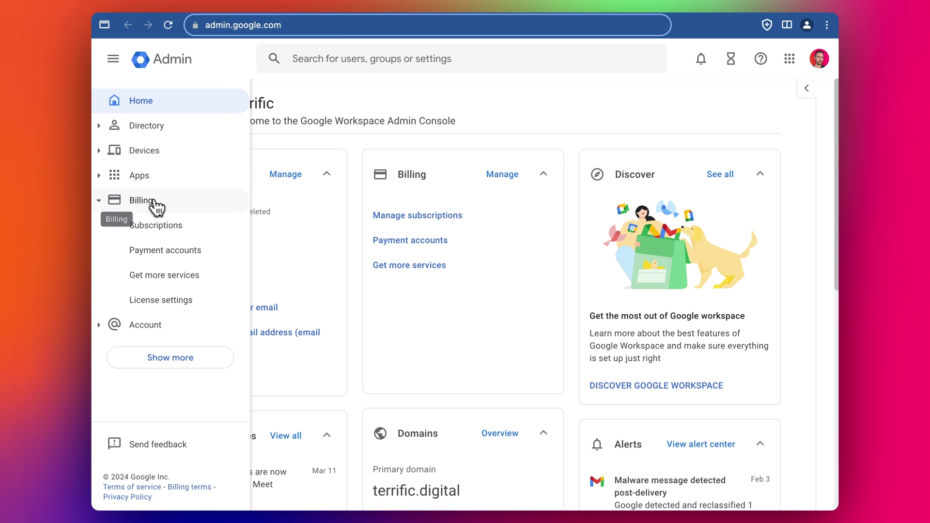
left_click(161, 277)
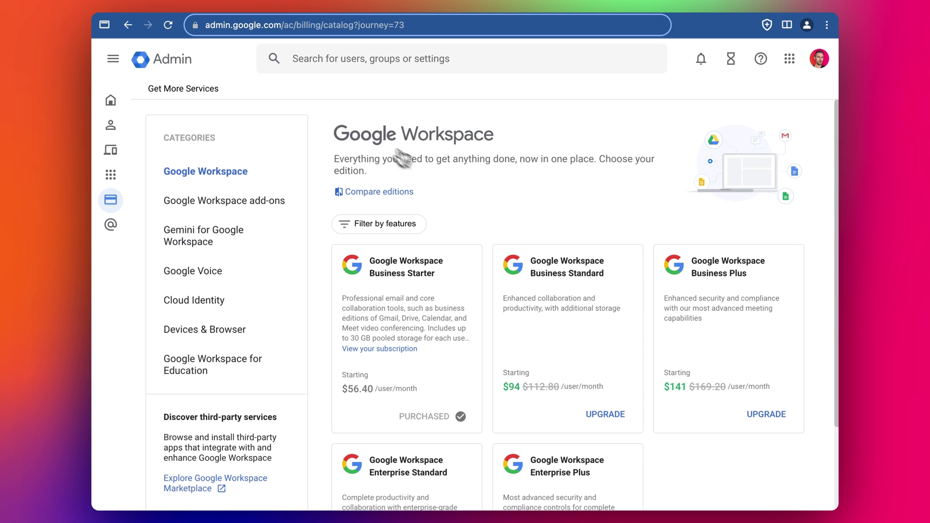
Scroll through the Workspace edition cards to review the Enterprise prices.
scroll(446, 199, "down", 1)
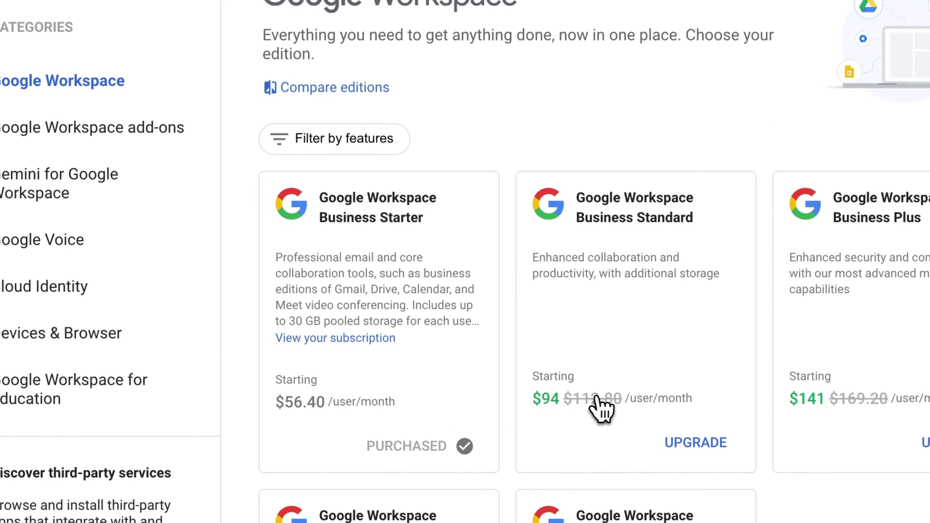
scroll(580, 405, "down", 1)
scroll(573, 386, "up", 1)
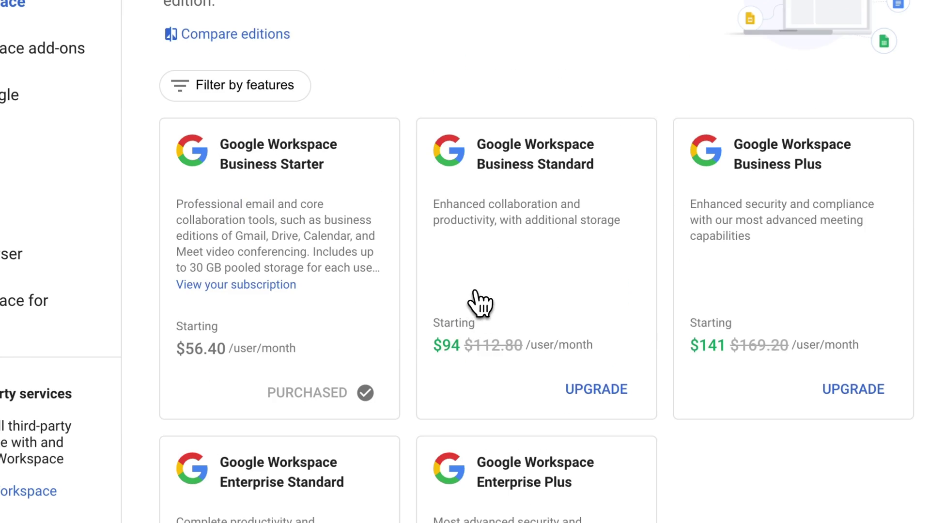
scroll(474, 291, "down", 3)
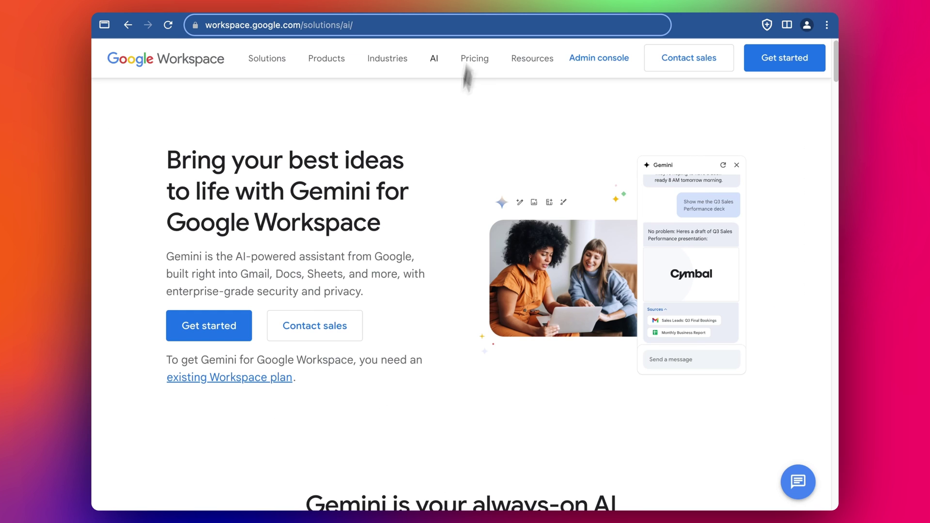
Show the Gemini Business $20 and Gemini Enterprise $30 pricing cards with their price info notes.
scroll(460, 119, "down", 10)
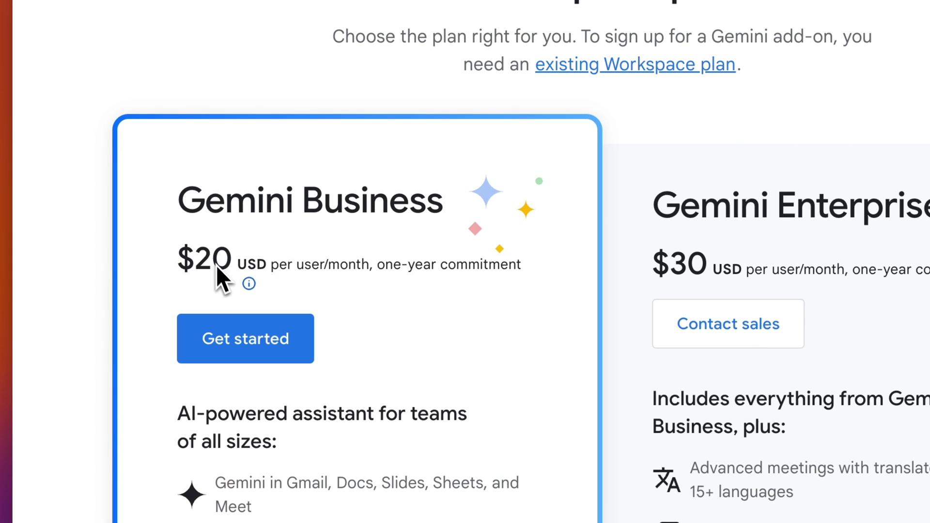
mouse_move(250, 286)
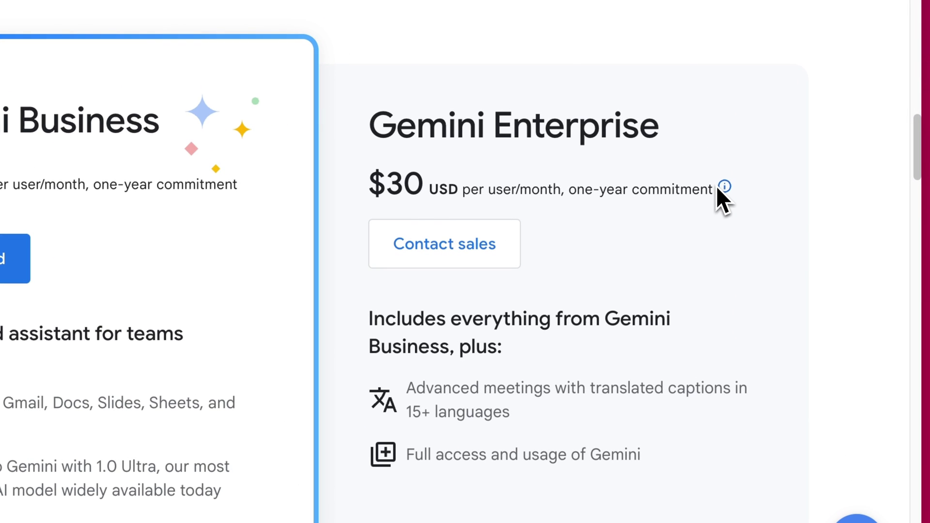
mouse_move(721, 190)
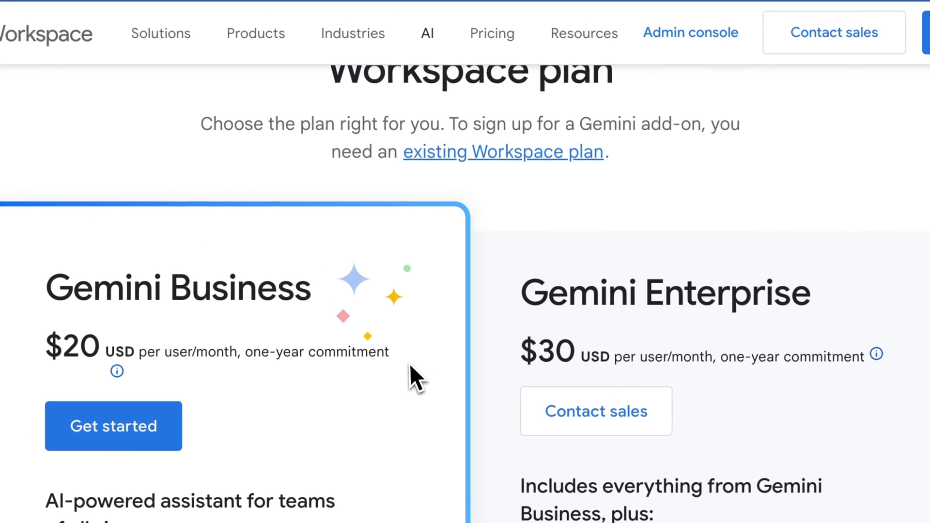
scroll(410, 366, "down", 2)
mouse_move(353, 1)
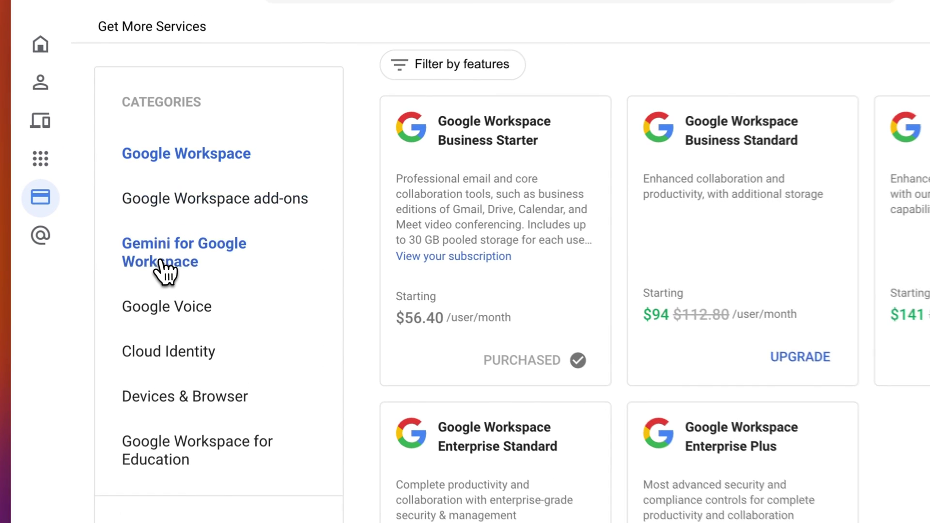
Show the Gemini for Google Workspace category and highlight the Gemini Business $131.55 price.
left_click(189, 239)
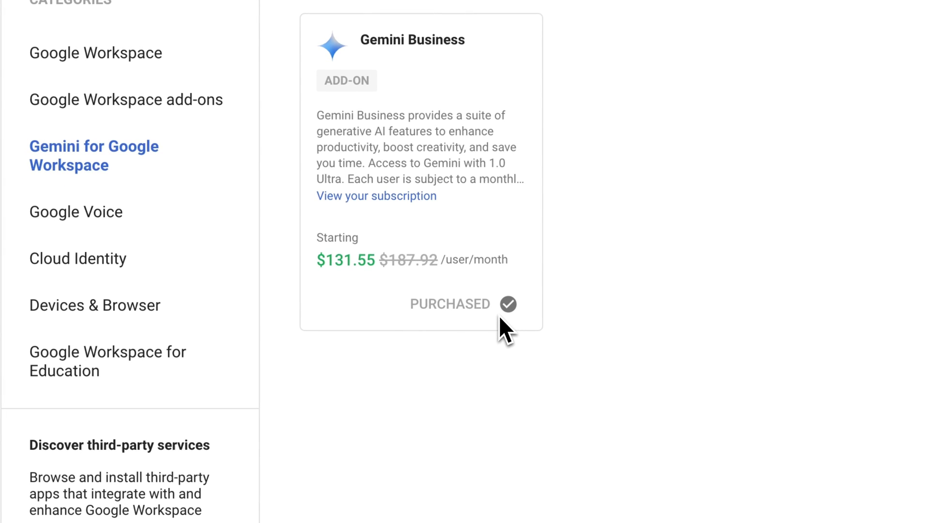
left_click_drag(323, 261, 359, 261)
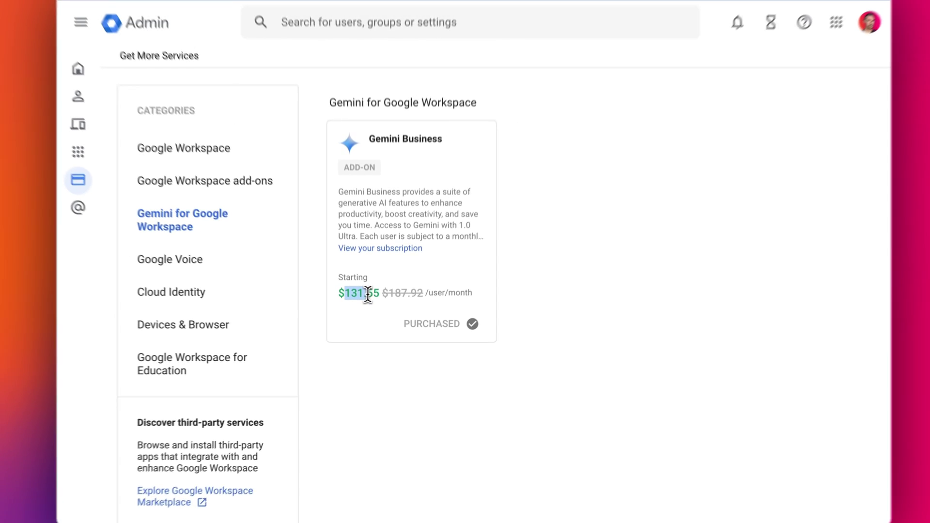
left_click_drag(368, 295, 401, 295)
left_click(401, 296)
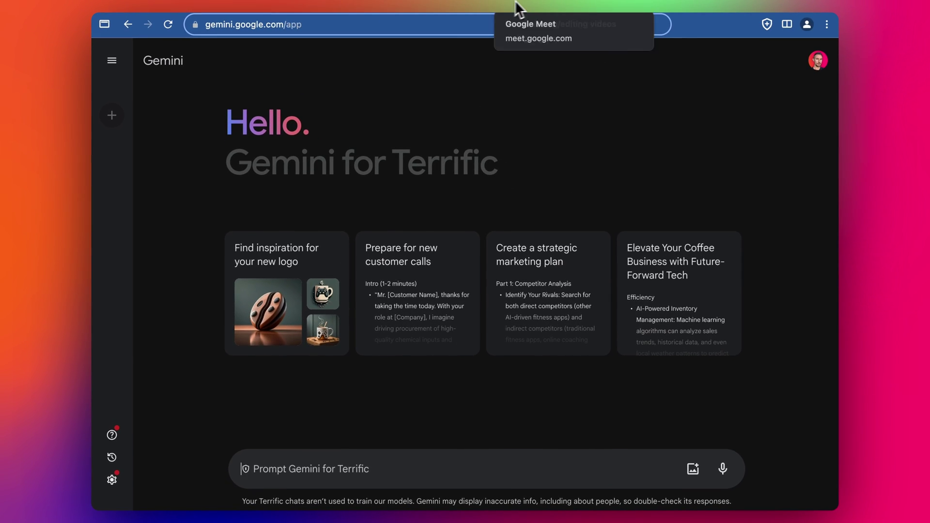
Start an instant meeting from New meeting in Google Meet.
left_click(517, 3)
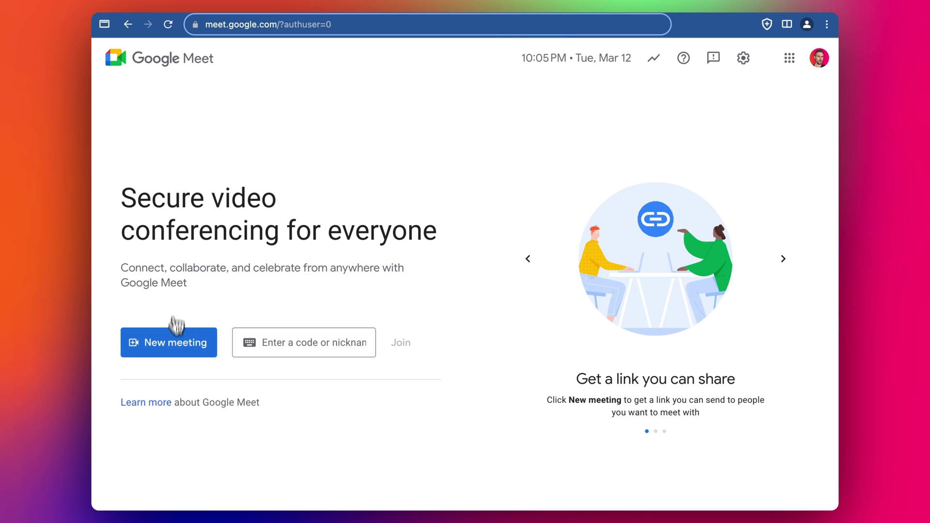
left_click(176, 338)
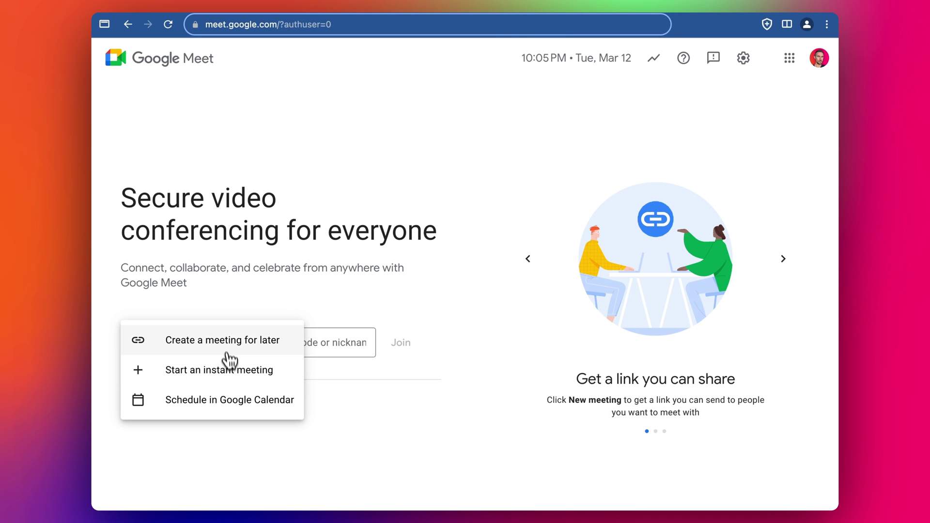
left_click(229, 374)
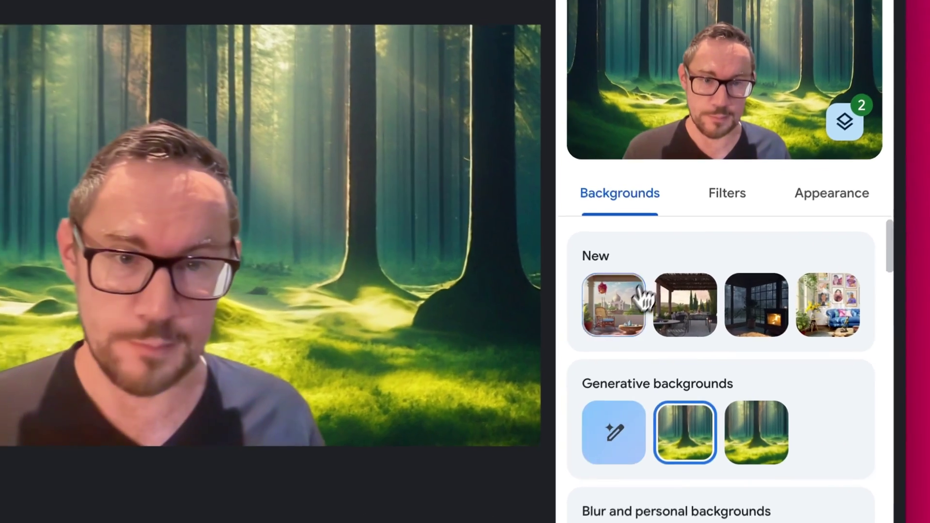
Preview the balcony, veranda, fireplace and living-room backgrounds, then apply Snowy cafe.
left_click(642, 300)
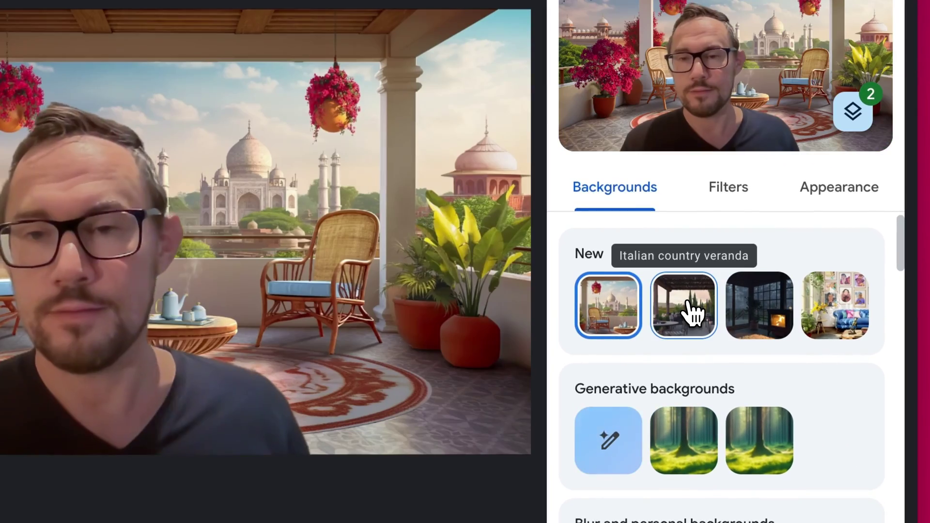
left_click(689, 312)
left_click(753, 311)
scroll(788, 281, "down", 6)
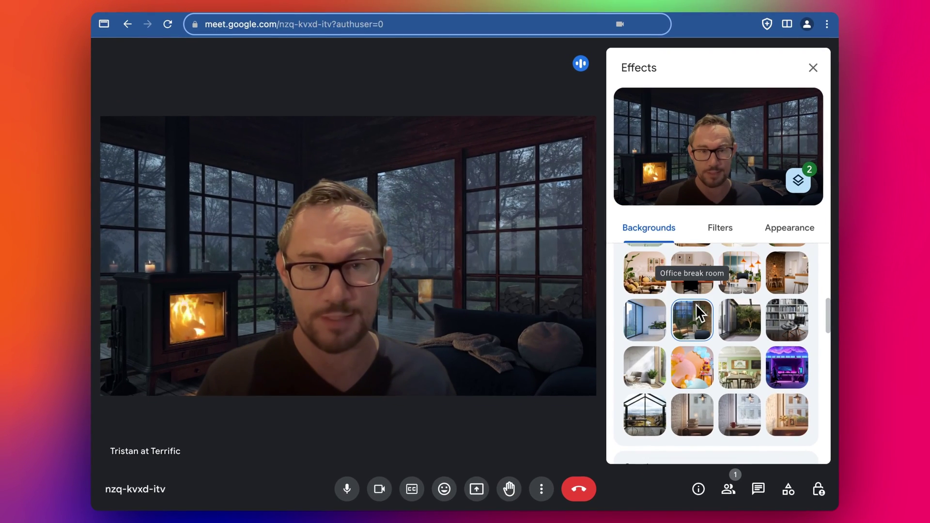
left_click(632, 255)
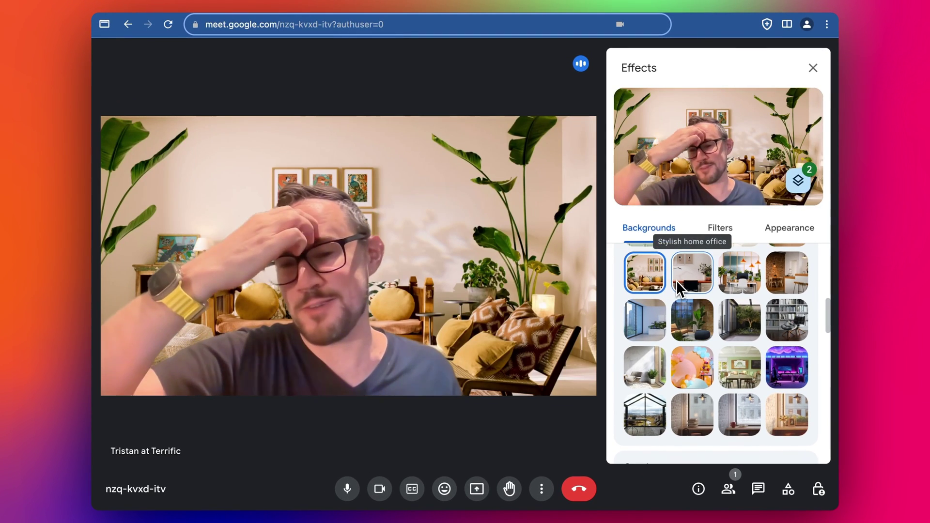
scroll(676, 280, "up", 6)
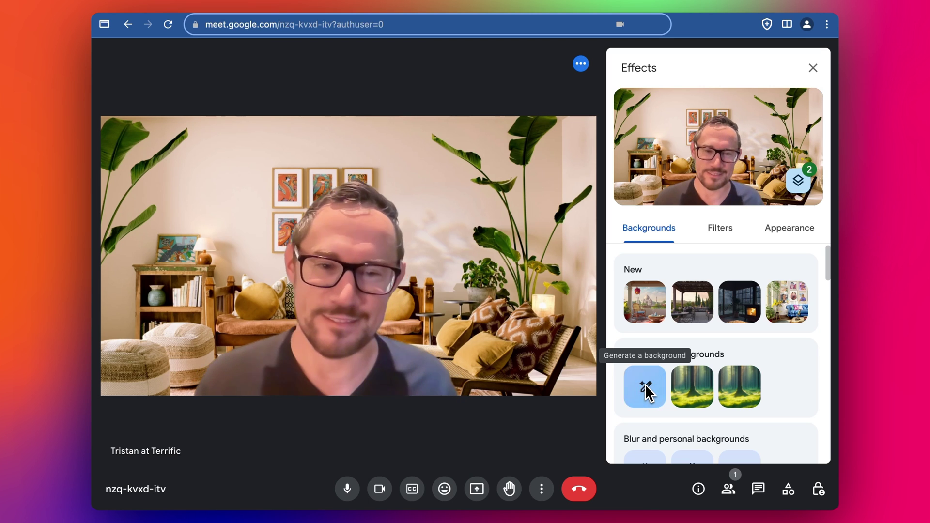
scroll(768, 326, "down", 8)
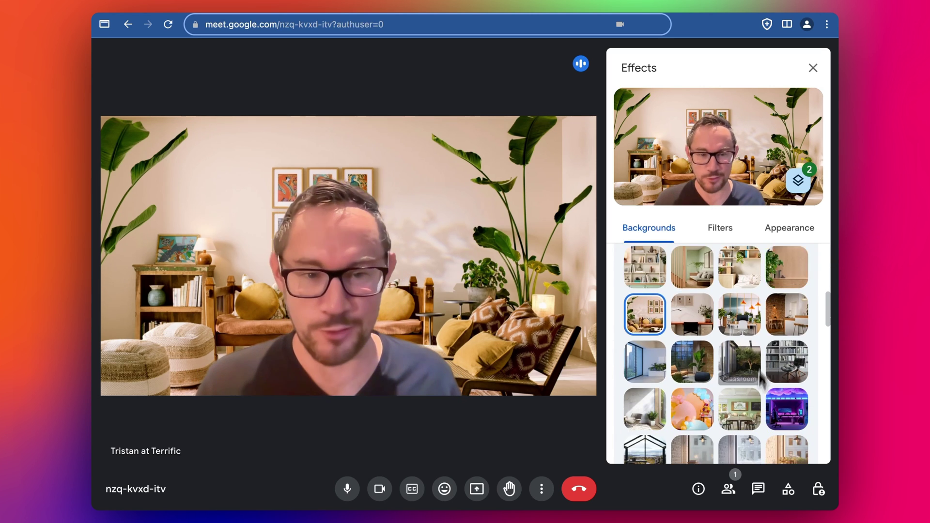
scroll(763, 387, "down", 2)
left_click(759, 392)
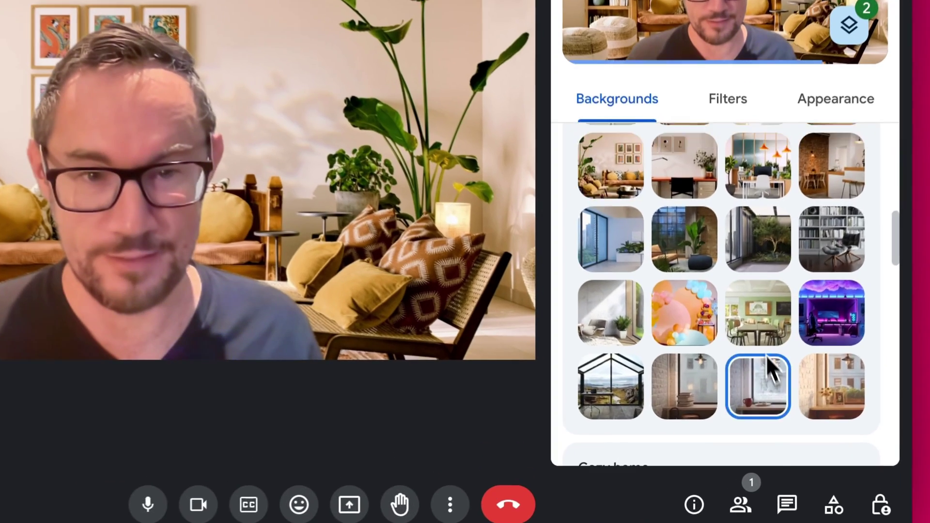
scroll(766, 355, "up", 10)
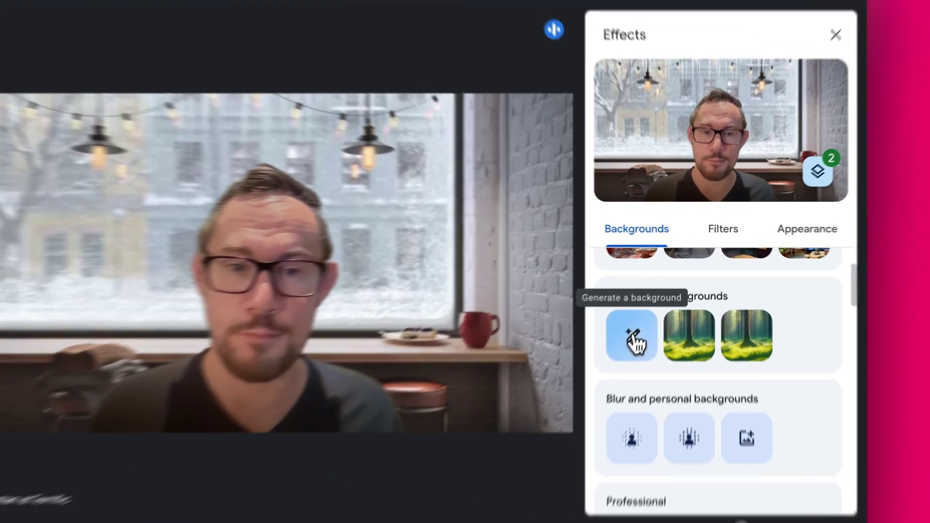
Generate background samples from the description 'Santa clause and elves'.
left_click(646, 320)
left_click(718, 251)
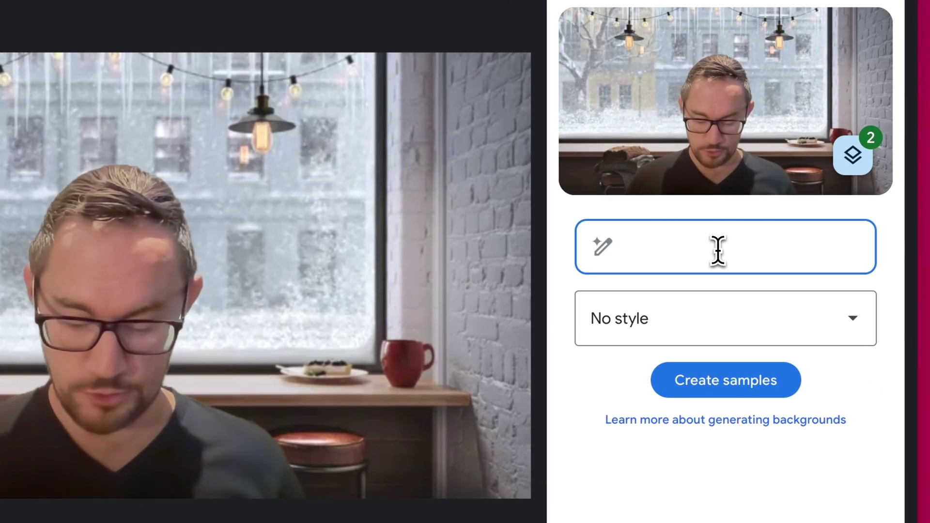
type("Santa cal")
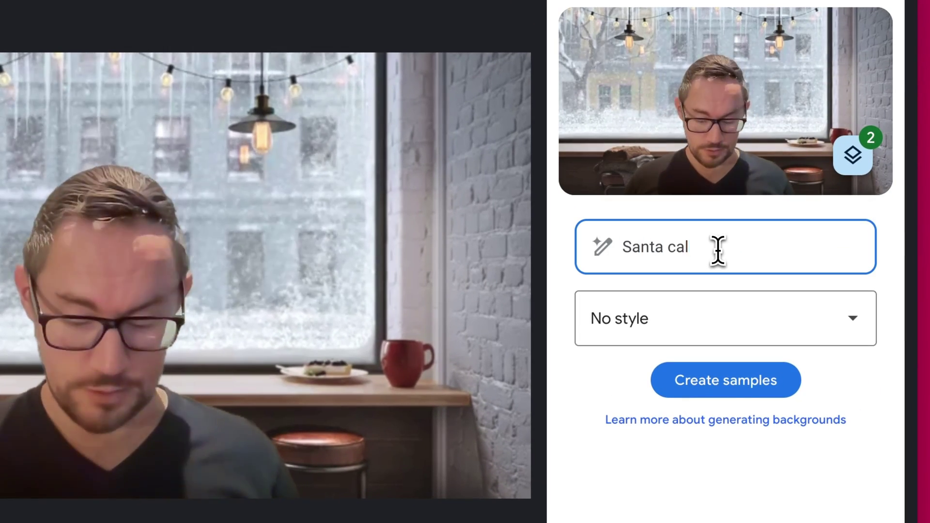
key("BackSpace")
key("BackSpace")
type("lause and elves")
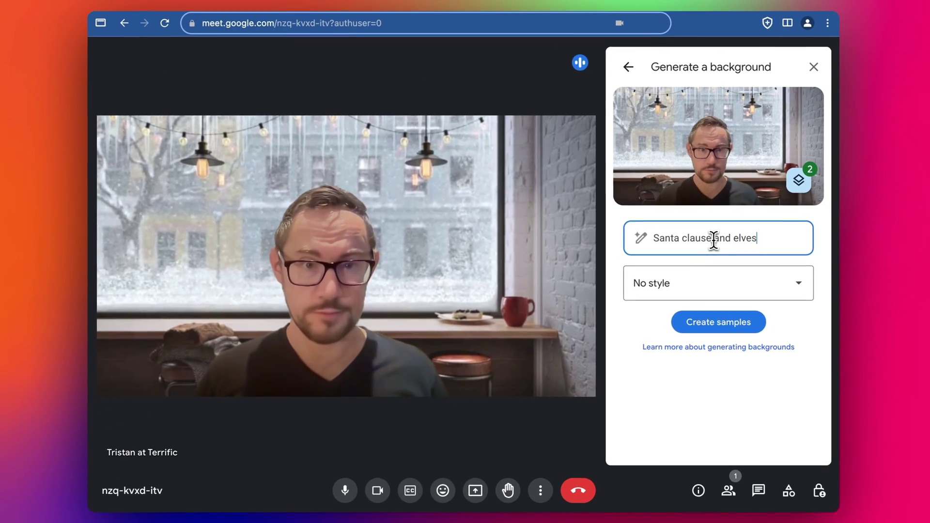
key("Return")
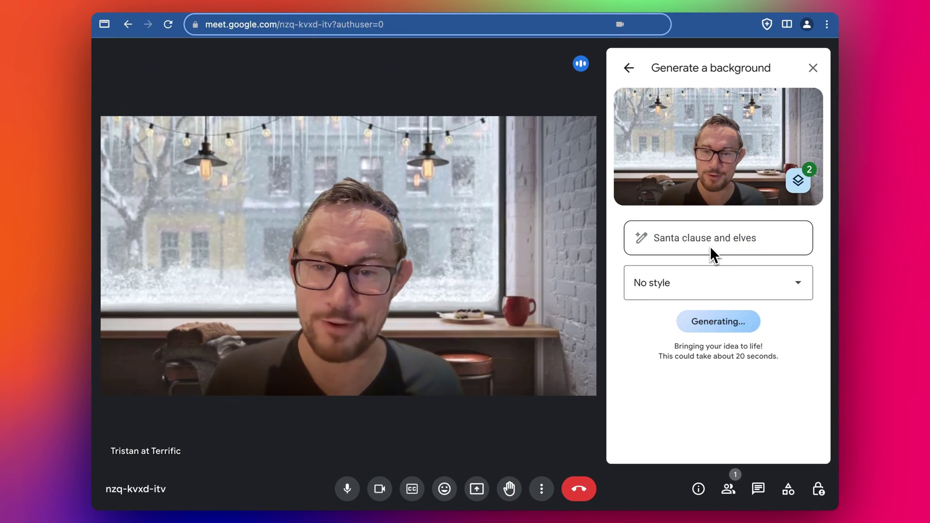
Set the generated background style to Illustration.
scroll(670, 388, "down", 1)
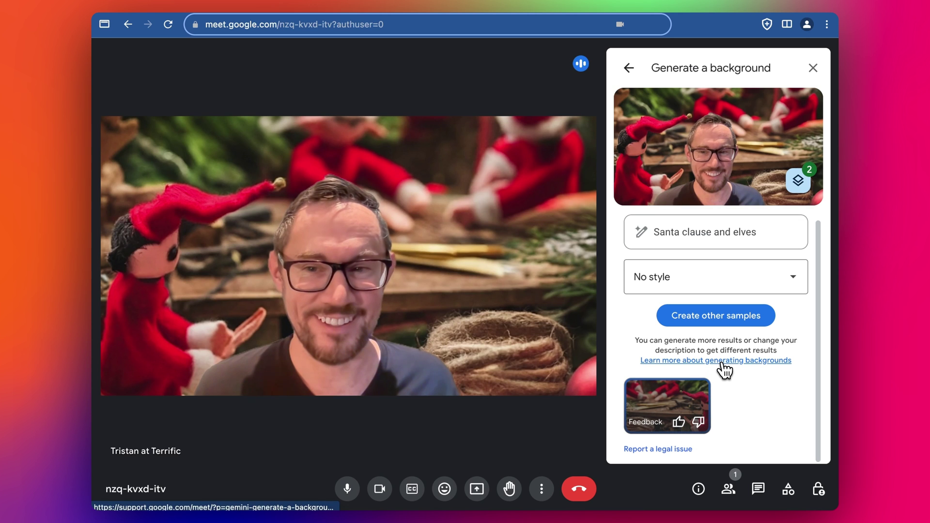
left_click(678, 283)
left_click(678, 283)
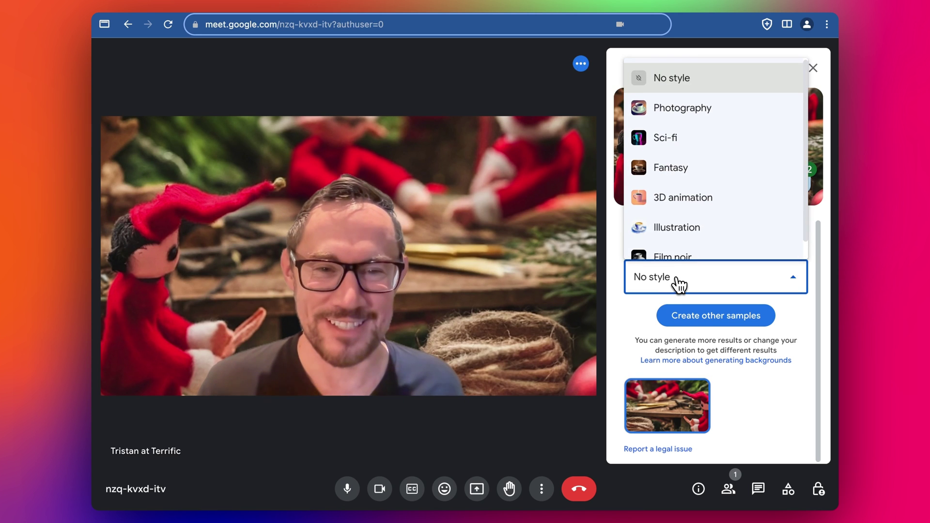
left_click(676, 235)
Regenerate Illustration samples and try the Santa-with-sack and plants-and-lamp scenes as backgrounds.
left_click(710, 315)
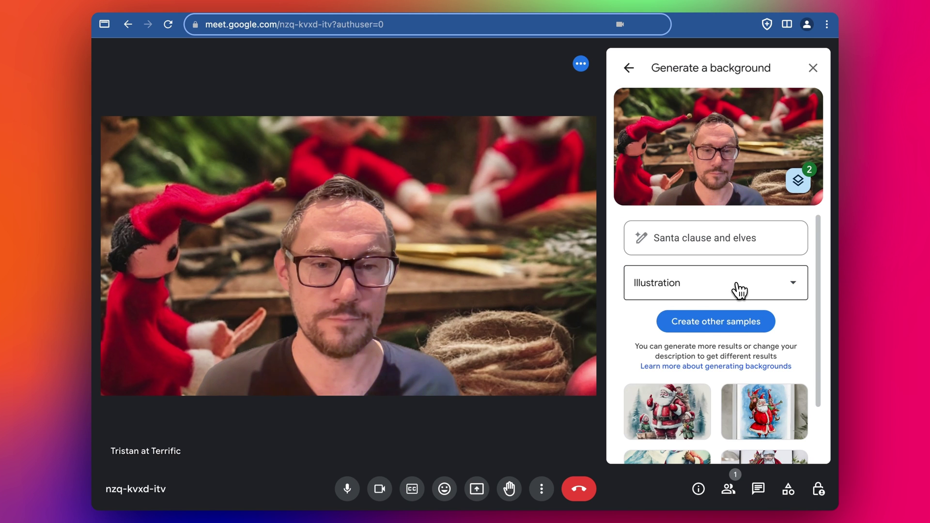
scroll(736, 297, "down", 1)
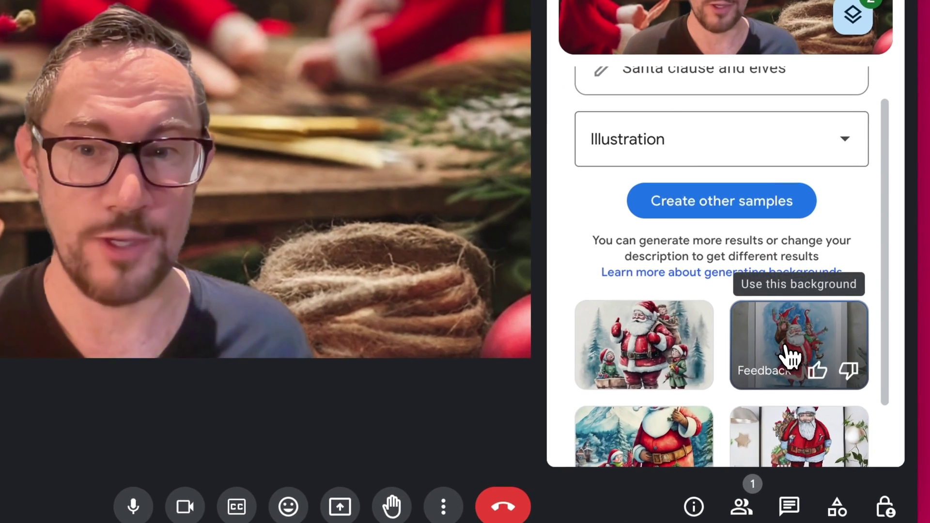
left_click(784, 353)
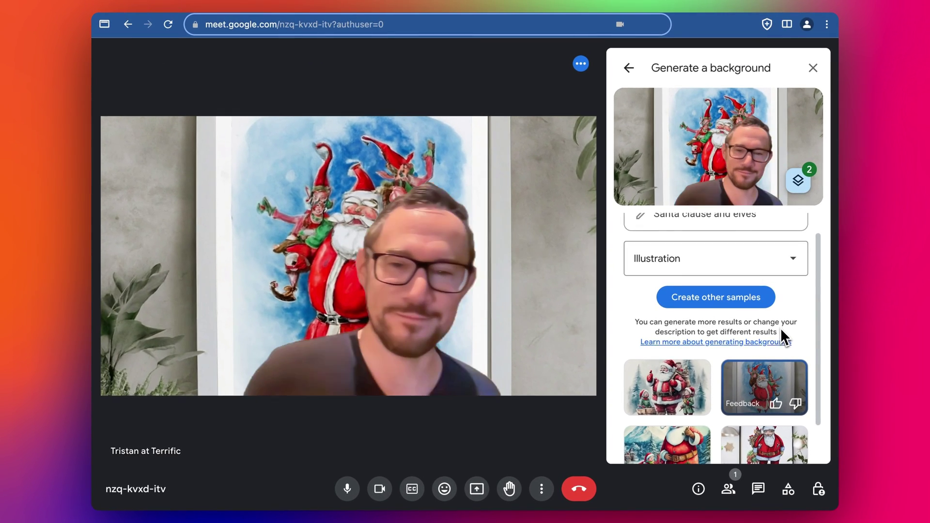
scroll(782, 322, "down", 2)
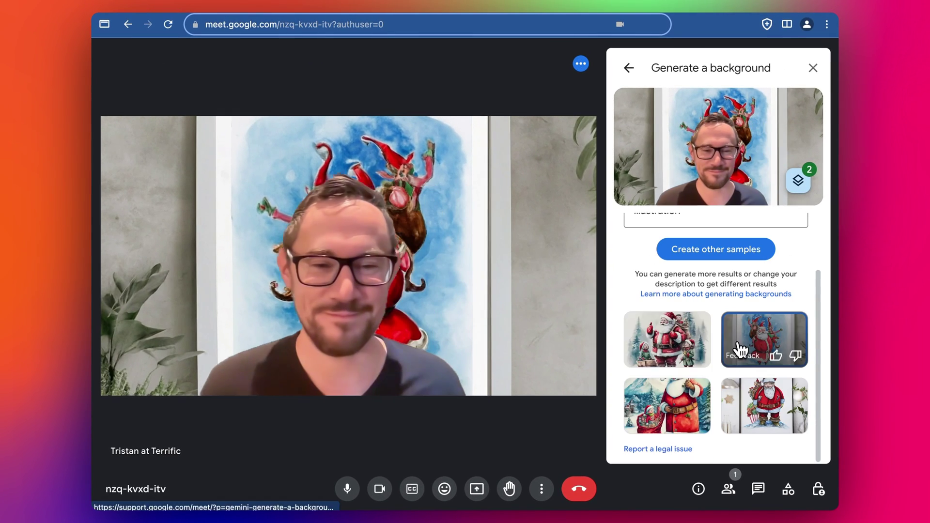
left_click(666, 400)
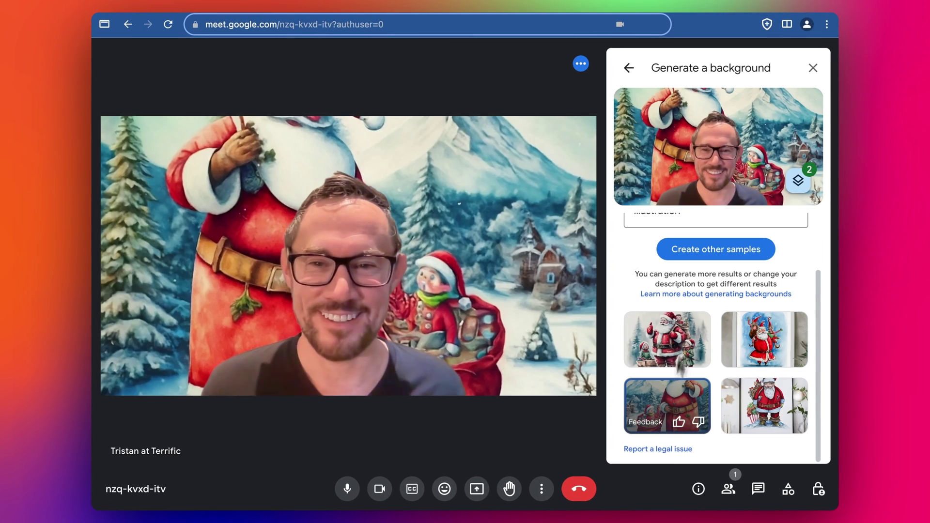
left_click(766, 402)
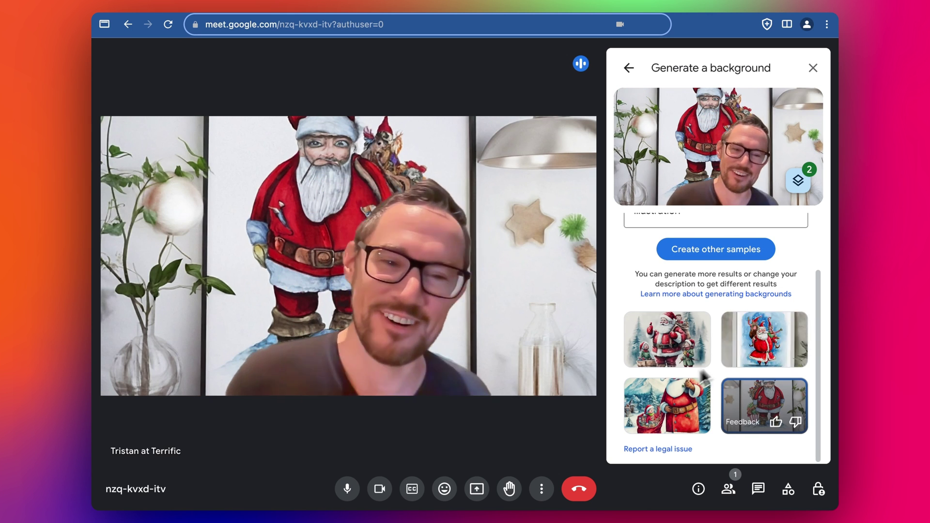
Switch the background to the elves illustration, then back to a Santa illustration.
scroll(690, 399, "up", 3)
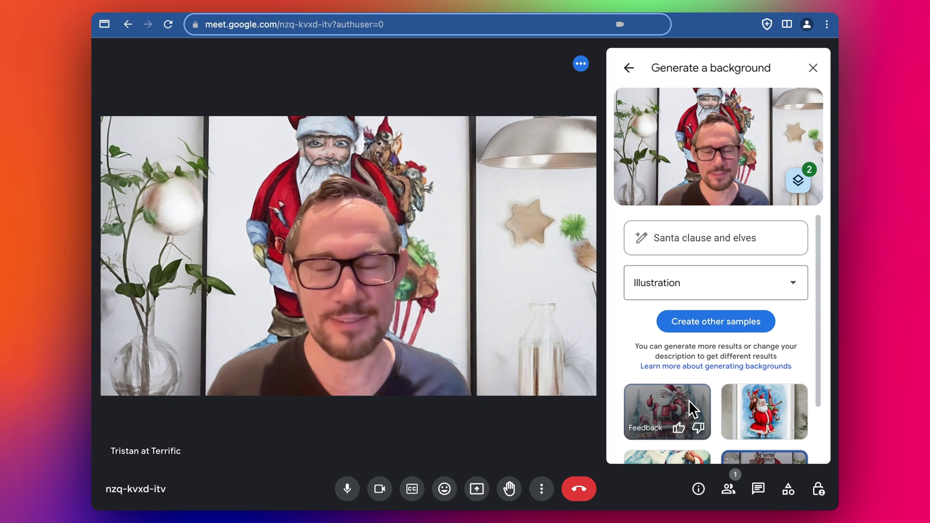
scroll(724, 396, "down", 1)
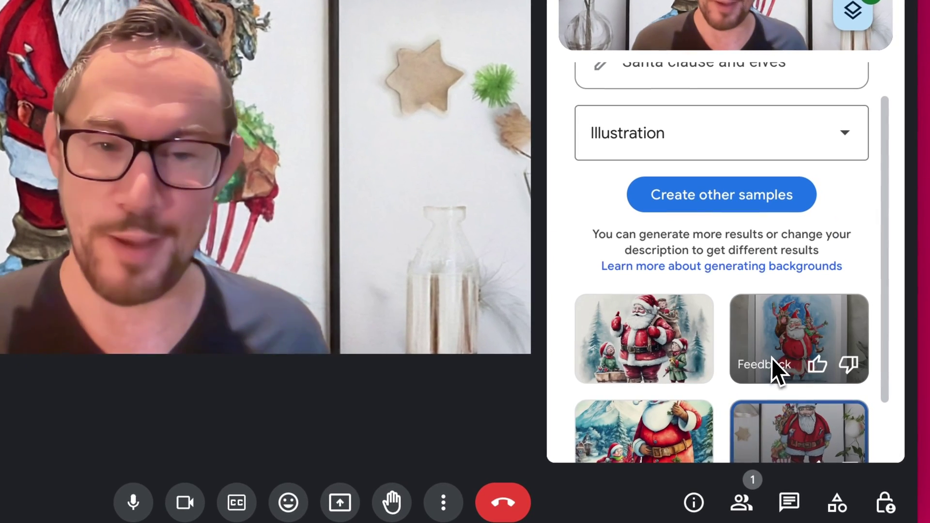
left_click(798, 356)
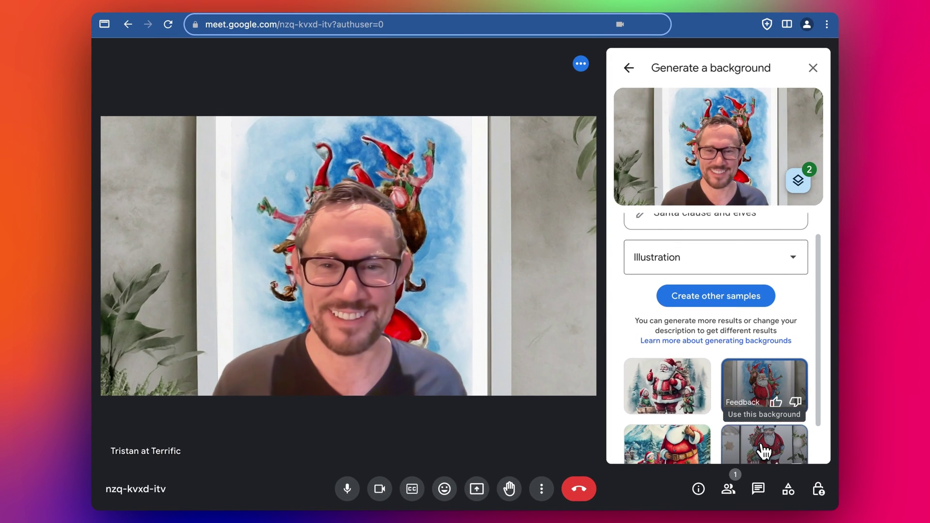
left_click(764, 451)
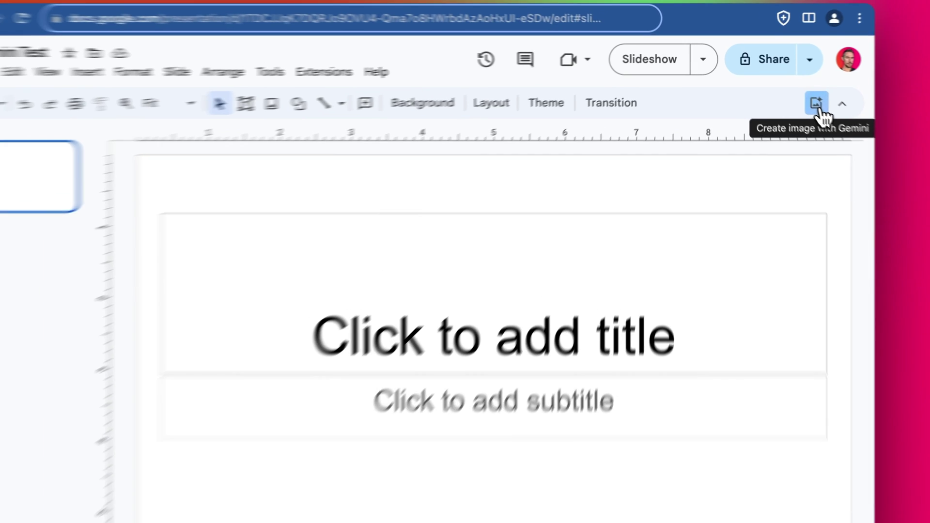
Generate Gemini images from the prompt 'wizard working on a computer' in the Vector art style.
left_click(793, 92)
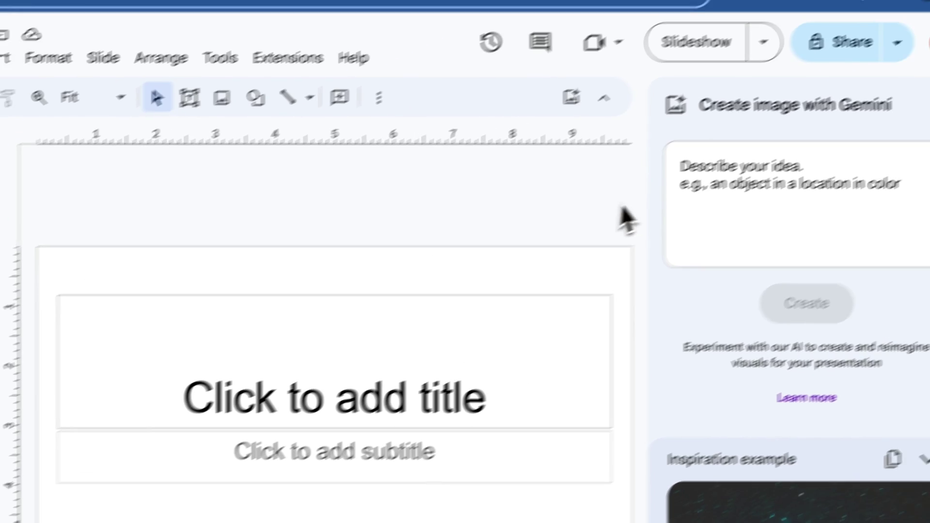
left_click(770, 172)
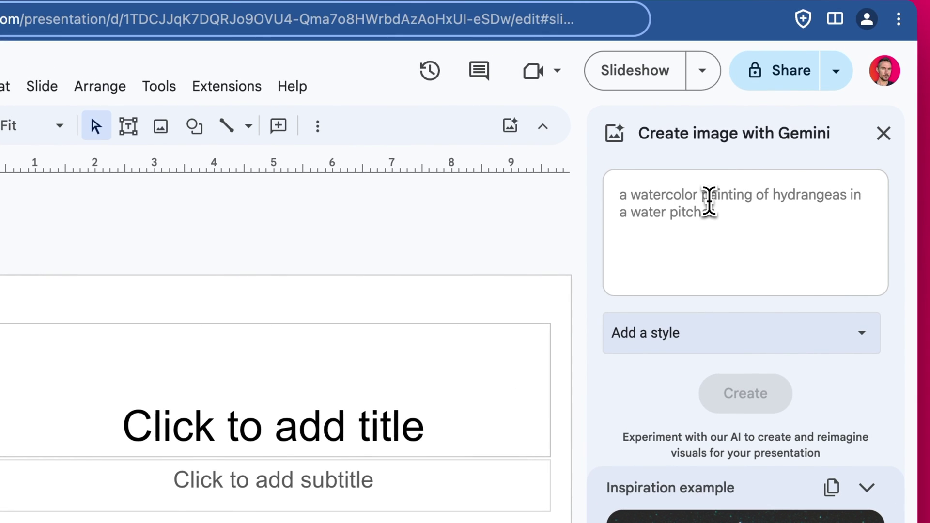
type("wizard wa")
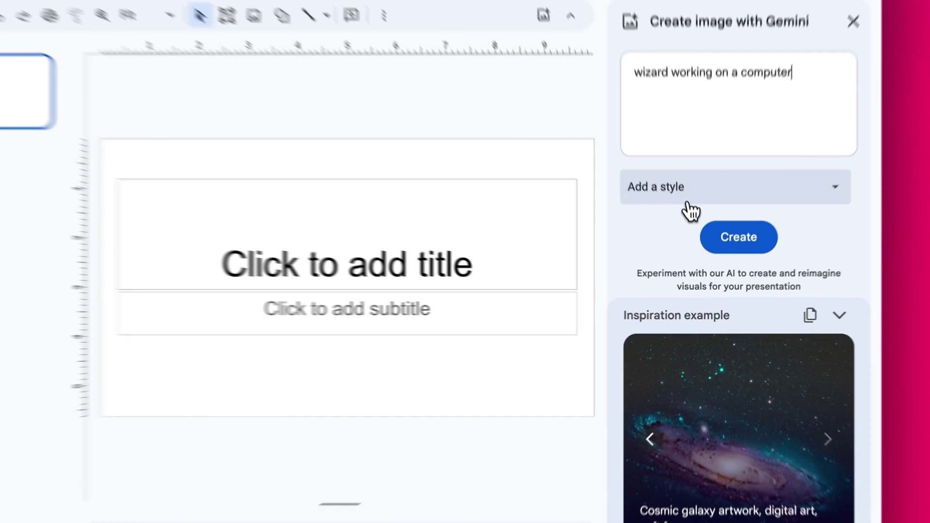
left_click(697, 223)
left_click(748, 361)
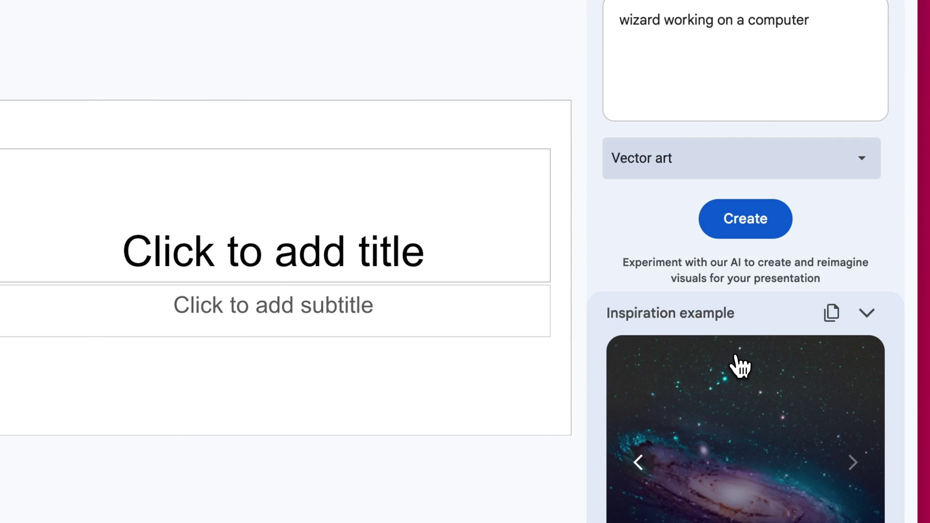
left_click(748, 230)
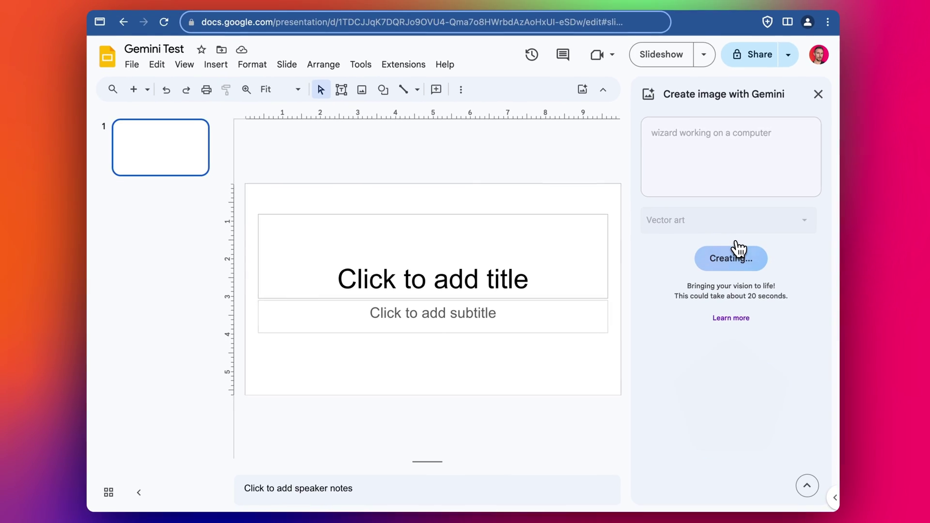
Try the generated wizard thumbnails on the slide, ending with the teal wizard.
left_click(777, 363)
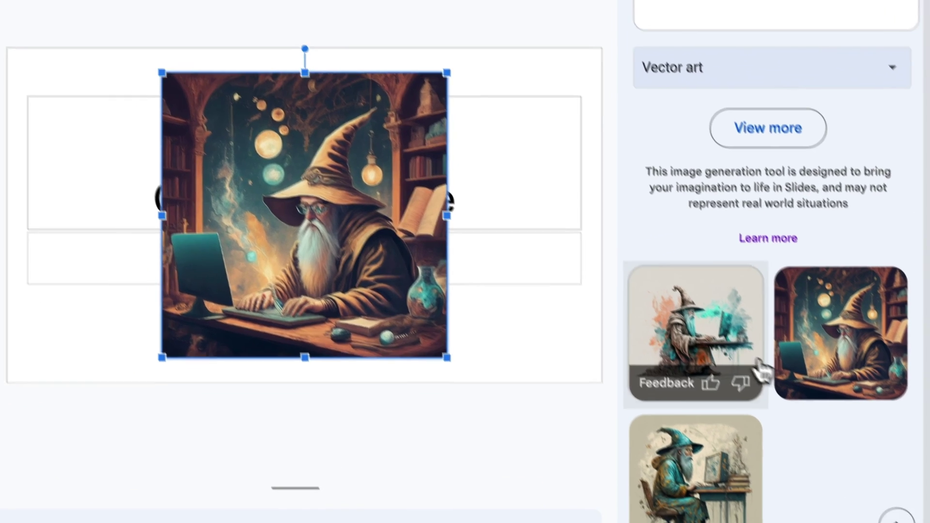
left_click(719, 385)
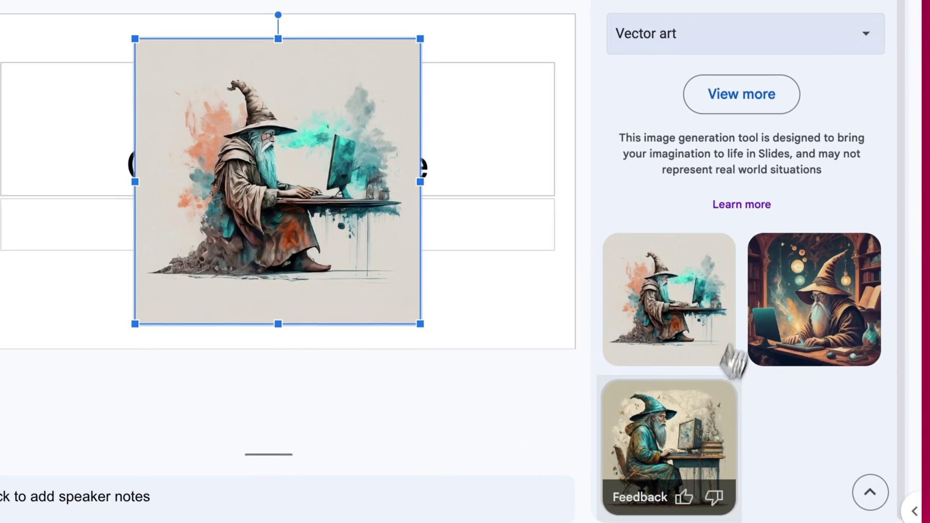
left_click(687, 512)
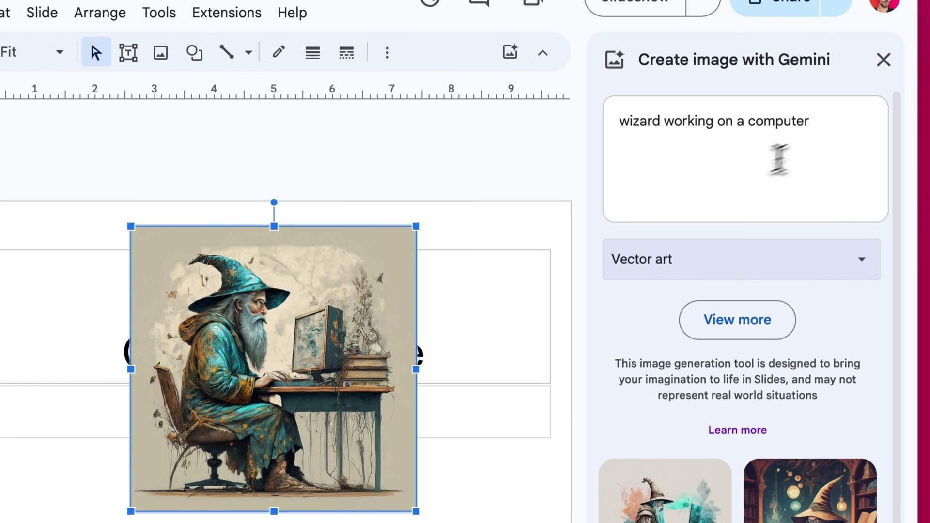
Regenerate with 'wizard working on a computer on white background' and place the staff-holding wizard.
left_click(850, 137)
type("on ")
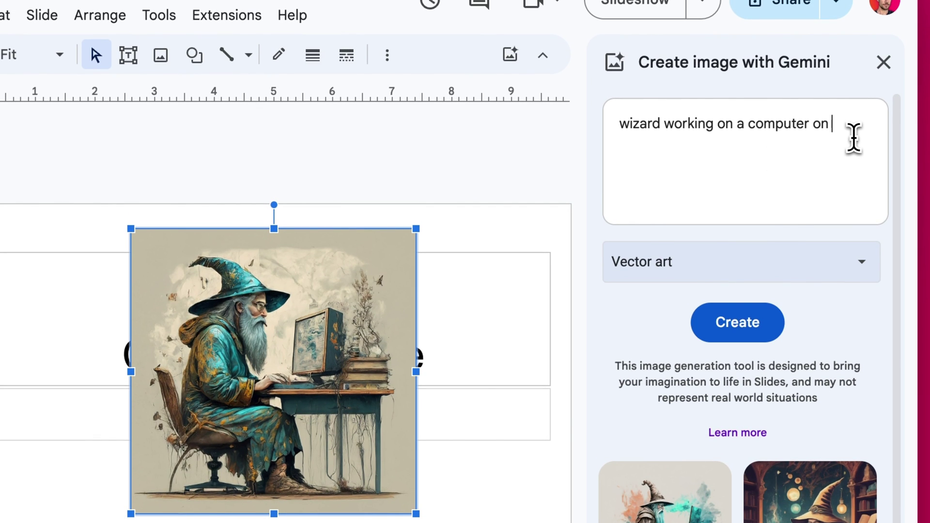
type("white background")
left_click(737, 322)
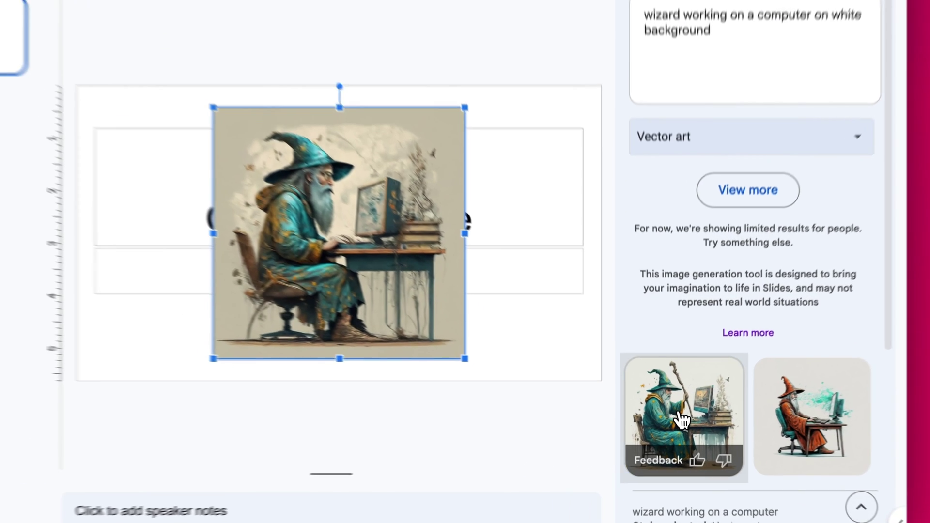
left_click(700, 421)
Place the orange-robed wizard on the slide and remove its background.
left_click(770, 411)
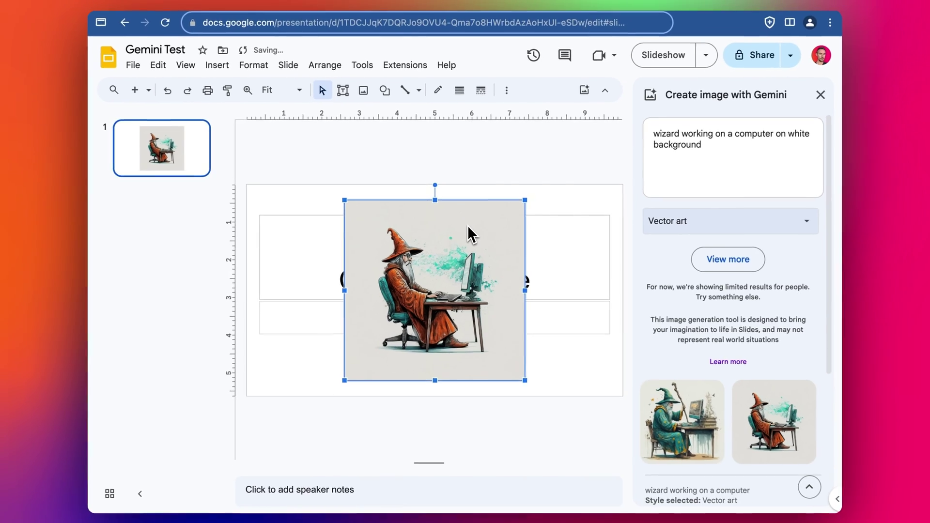
right_click(378, 196)
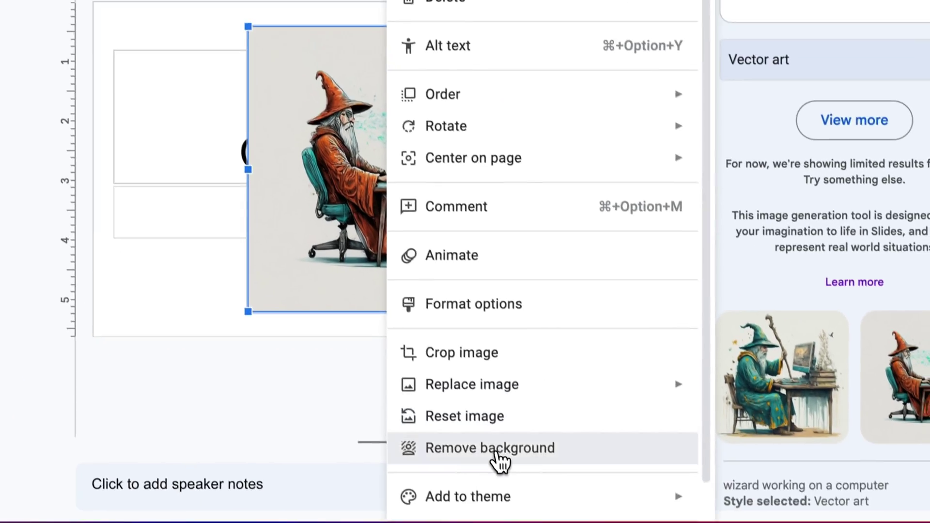
left_click(542, 521)
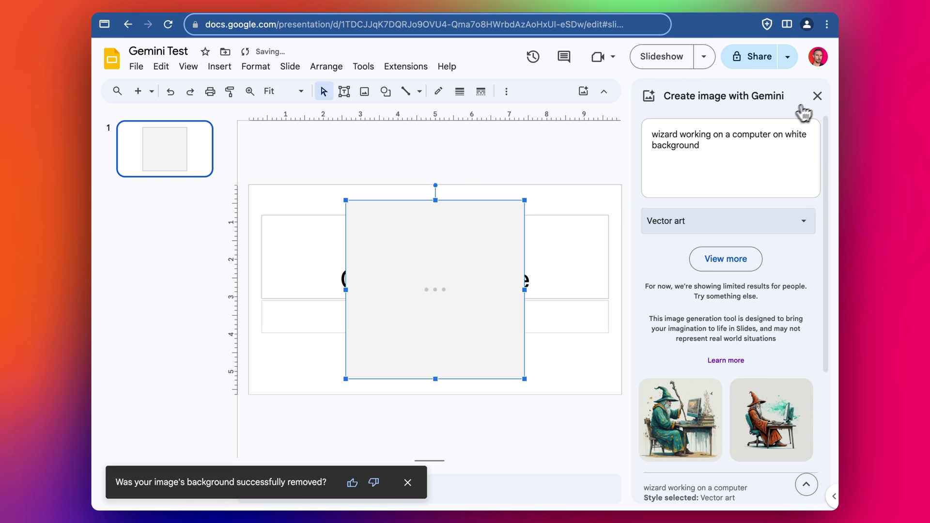
left_click(817, 96)
Clear away the leftover original image, then shrink the wizard and centre it.
left_click_drag(609, 237, 483, 237)
left_click(623, 190)
key("super+z")
key("super+z")
key("super+z")
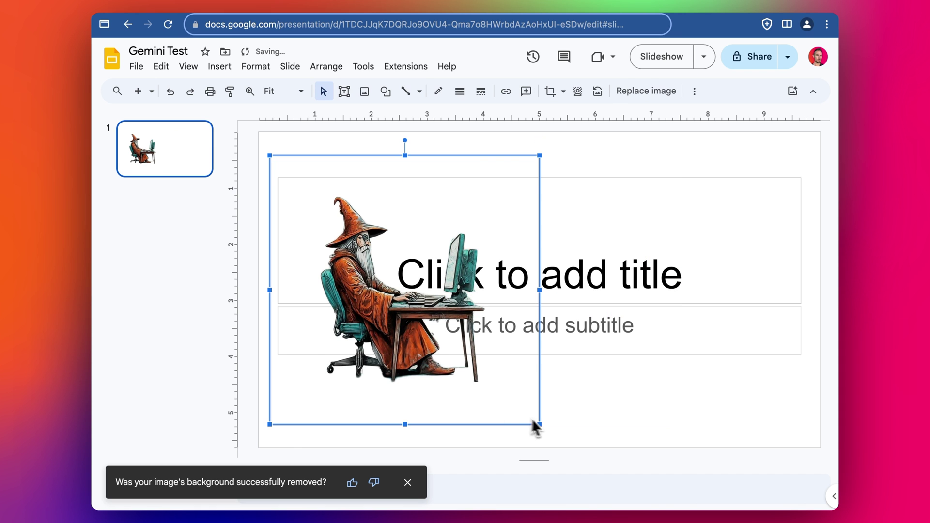
left_click_drag(542, 425, 438, 319)
left_click_drag(368, 232, 540, 213)
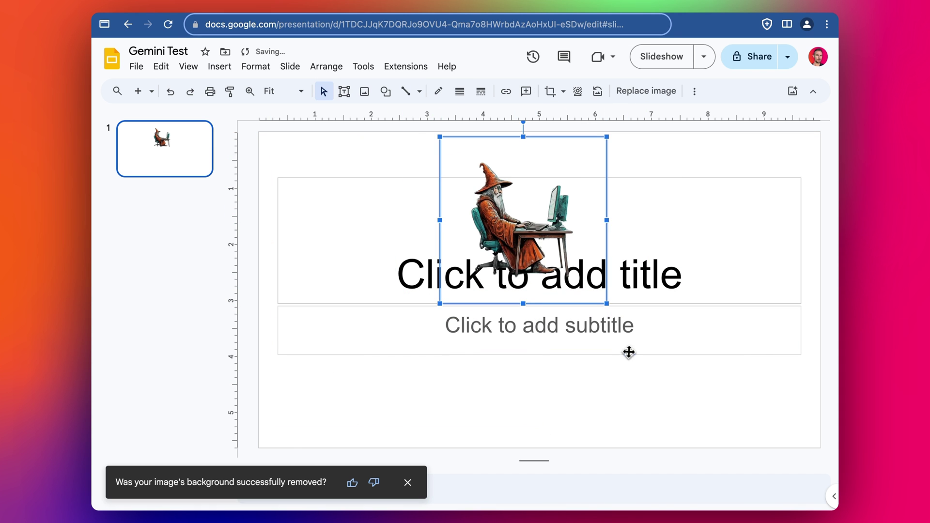
Move the title box down and enter the title 'Become a wizard at work'.
left_click(629, 350)
left_click(610, 180)
left_click_drag(610, 180, 610, 253)
left_click(656, 332)
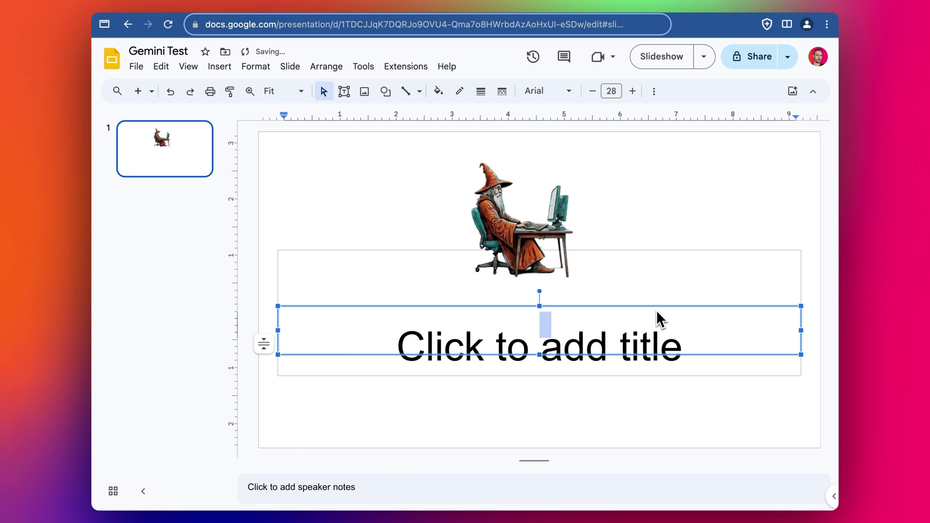
left_click(595, 367)
type("Become a wizard at work")
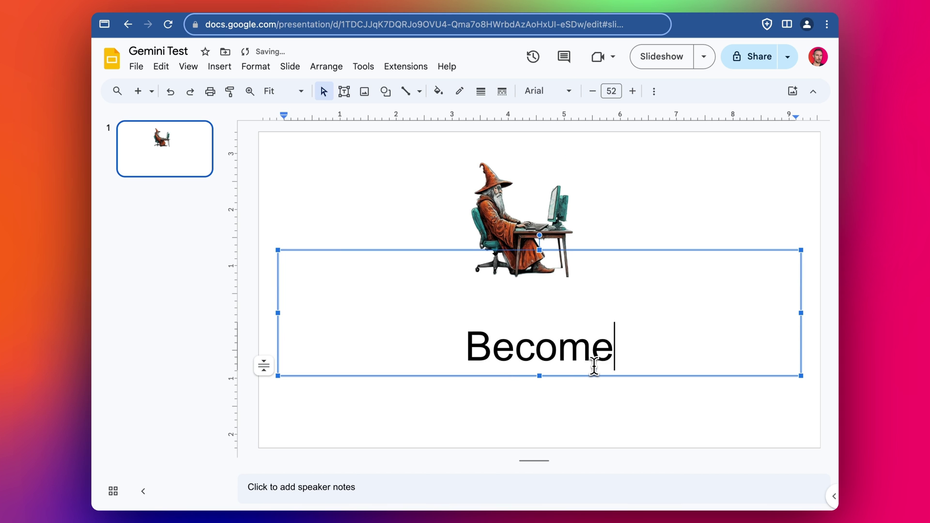
key("Escape")
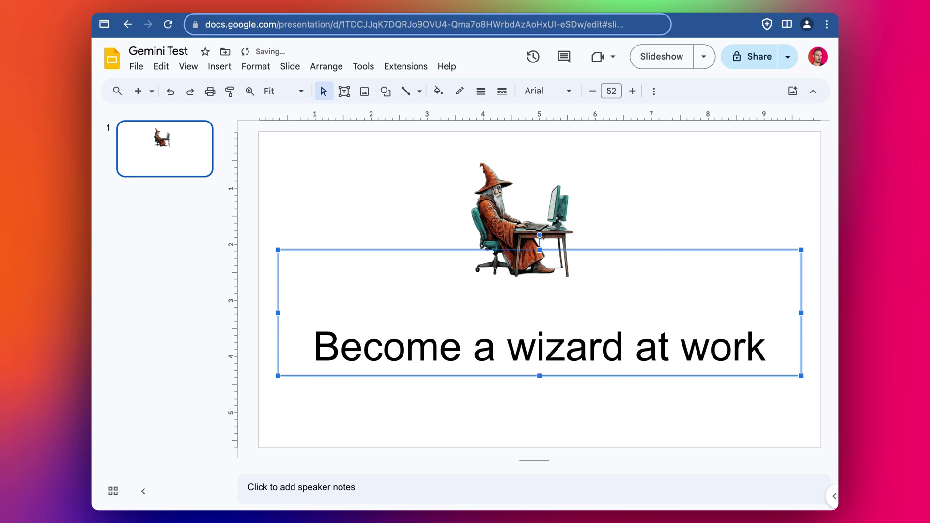
Nudge the wizard down so it sits just above the title.
left_click(521, 225)
left_click_drag(521, 225, 521, 262)
left_click(635, 248)
left_click(617, 208)
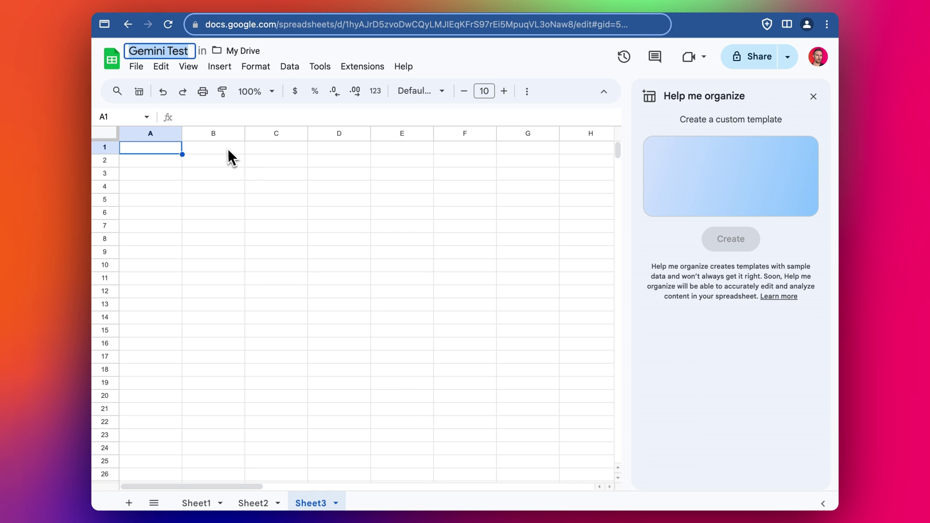
Generate a networking-event project plan with Help me organize, then close the panel.
left_click(223, 149)
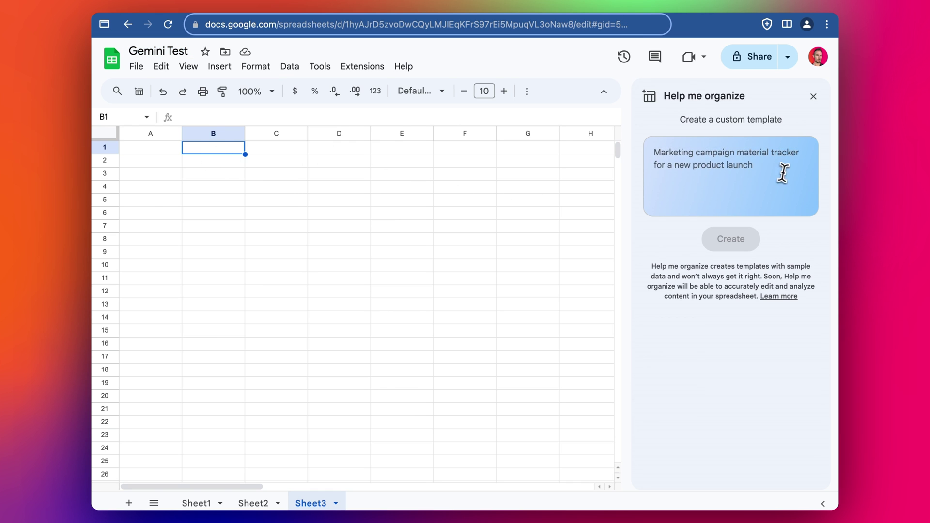
left_click(696, 164)
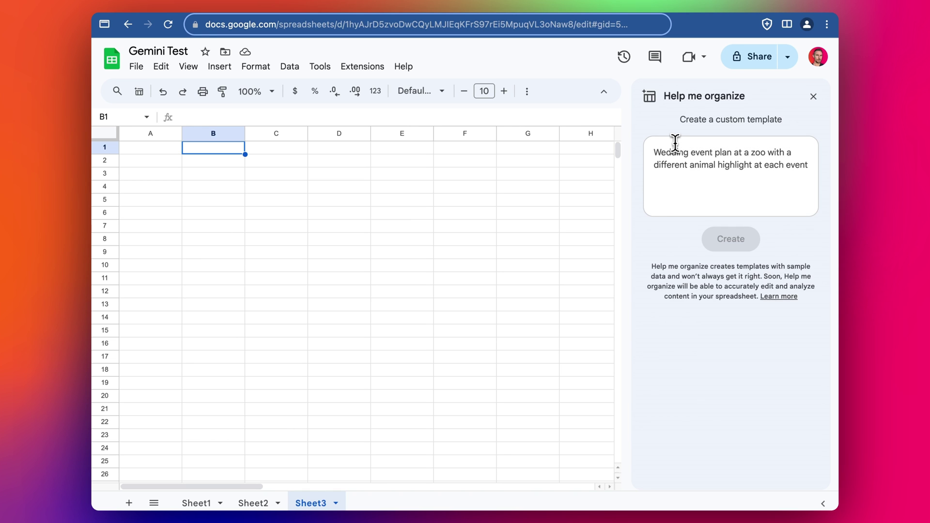
type("Project manageme")
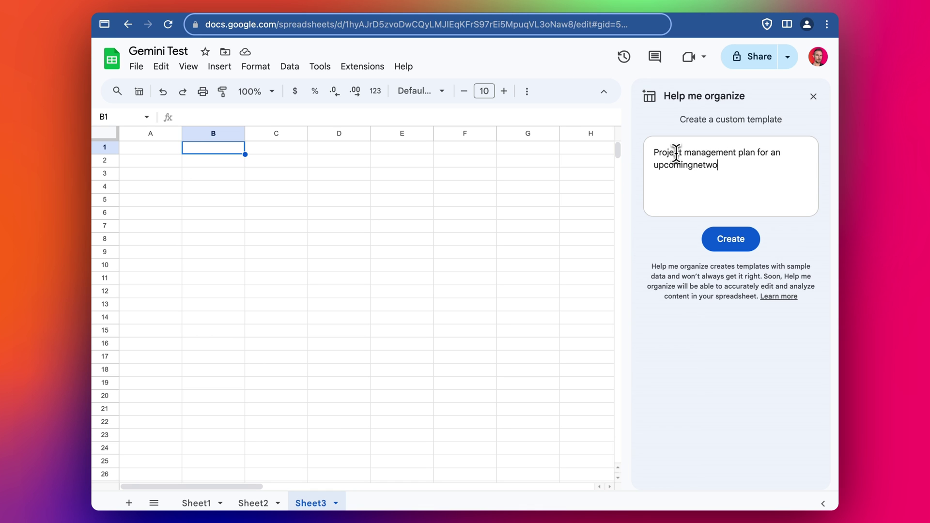
type("nt")
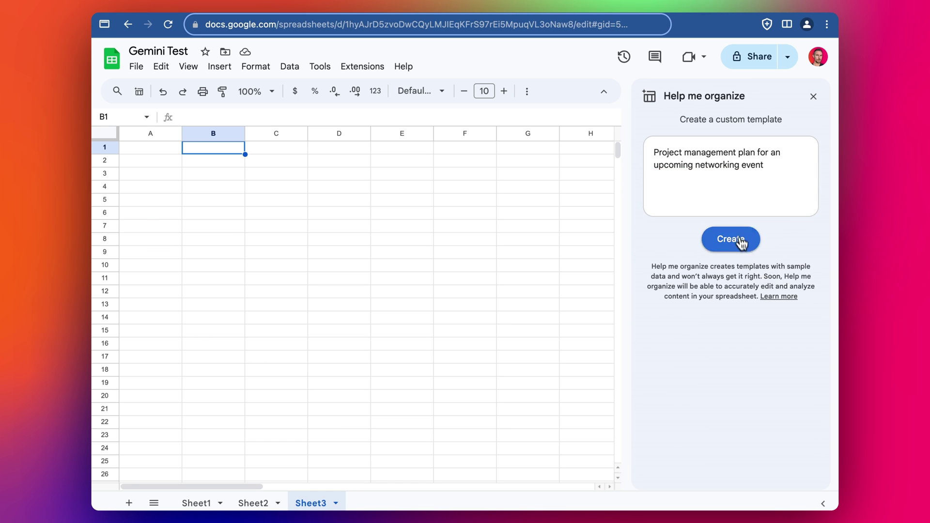
left_click(731, 239)
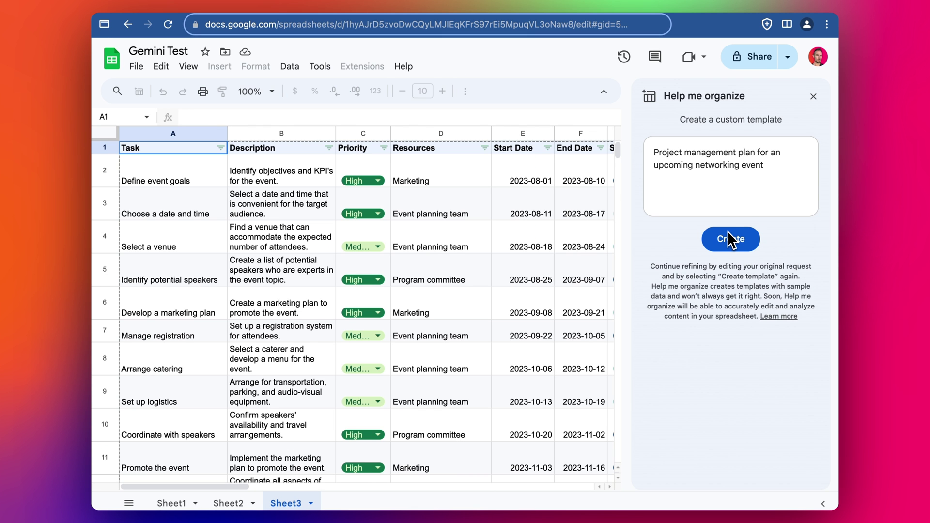
left_click(814, 97)
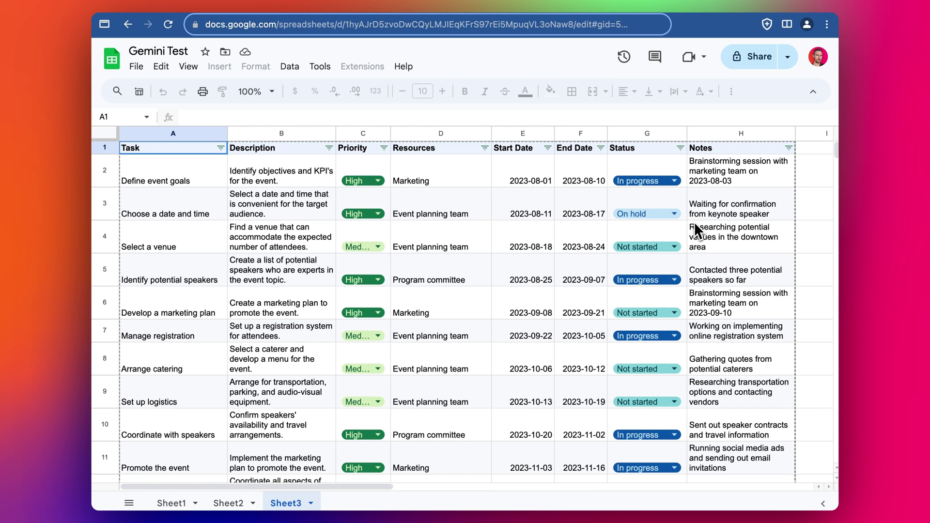
Insert the project plan preview into Sheet3 as a table and select cells A2:B6.
left_click(226, 178)
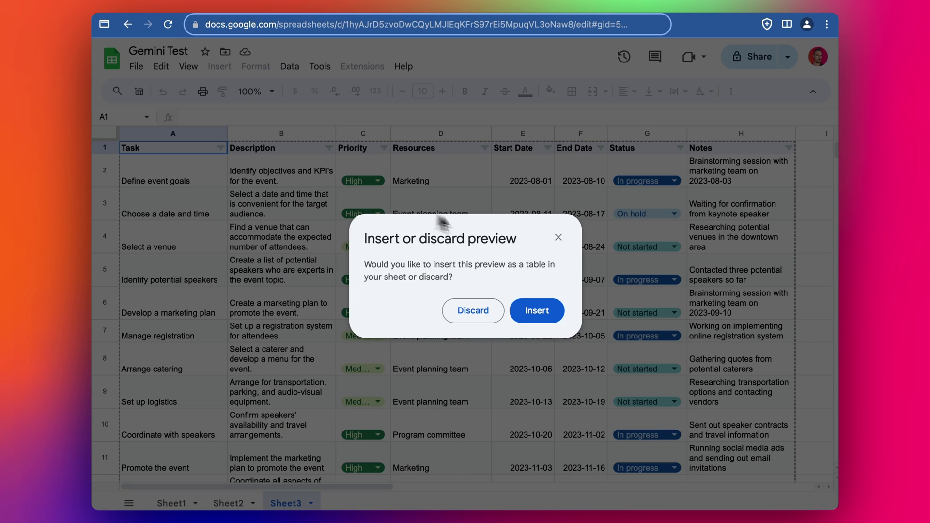
left_click(537, 310)
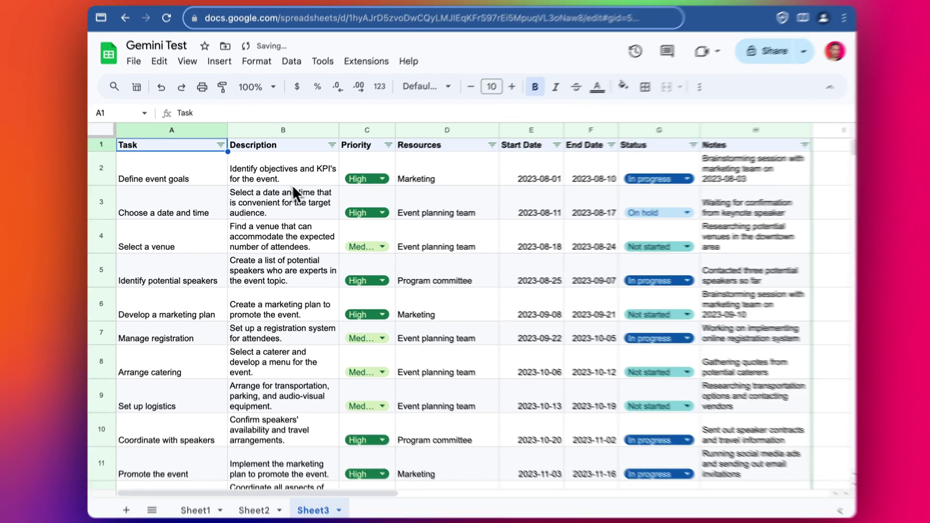
left_click(197, 167)
left_click_drag(163, 132, 268, 349)
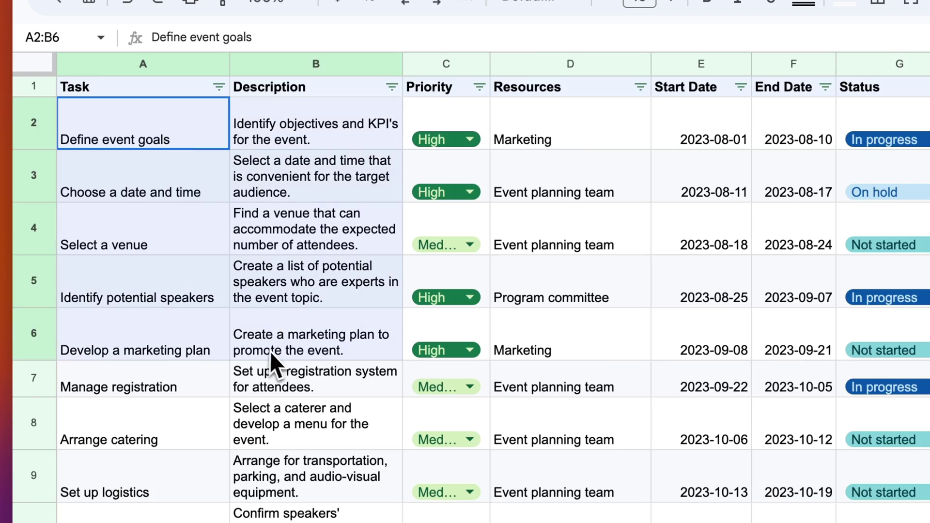
Inspect the table's descriptions, Priority and Status dropdowns, and notes in H2, H3 and H6.
left_click(303, 469)
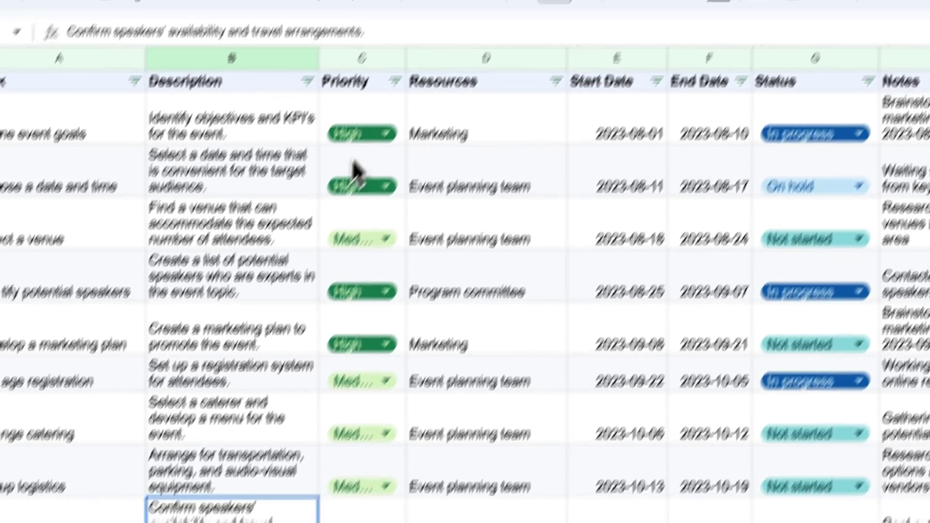
left_click(344, 191)
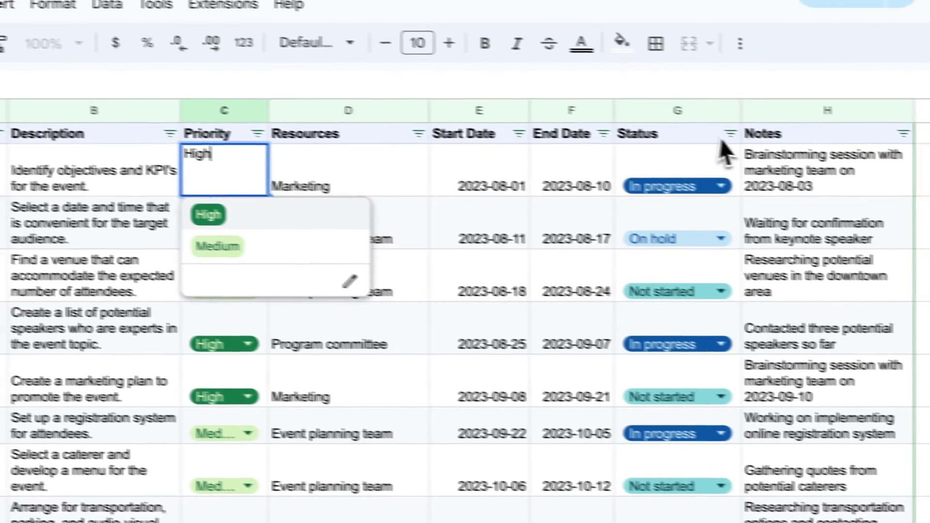
left_click(799, 194)
left_click(816, 200)
left_click(916, 183)
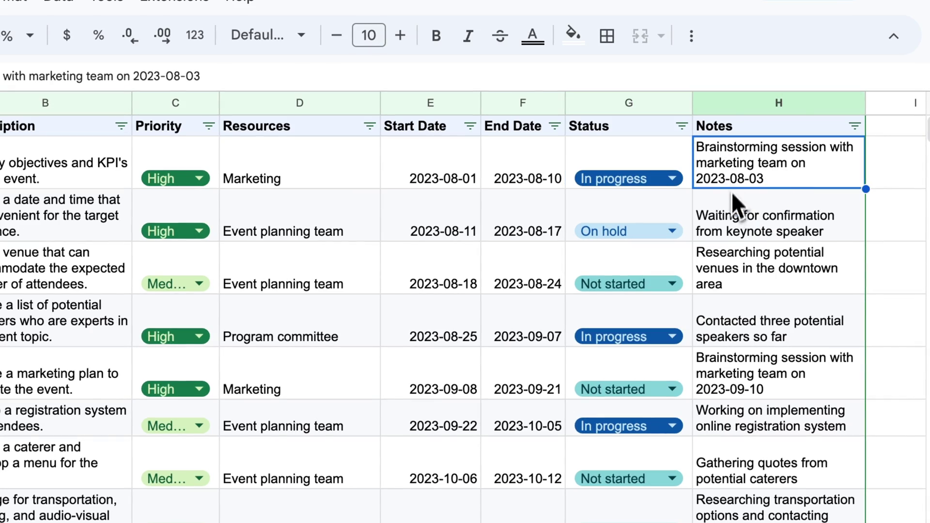
left_click(715, 225)
left_click(740, 373)
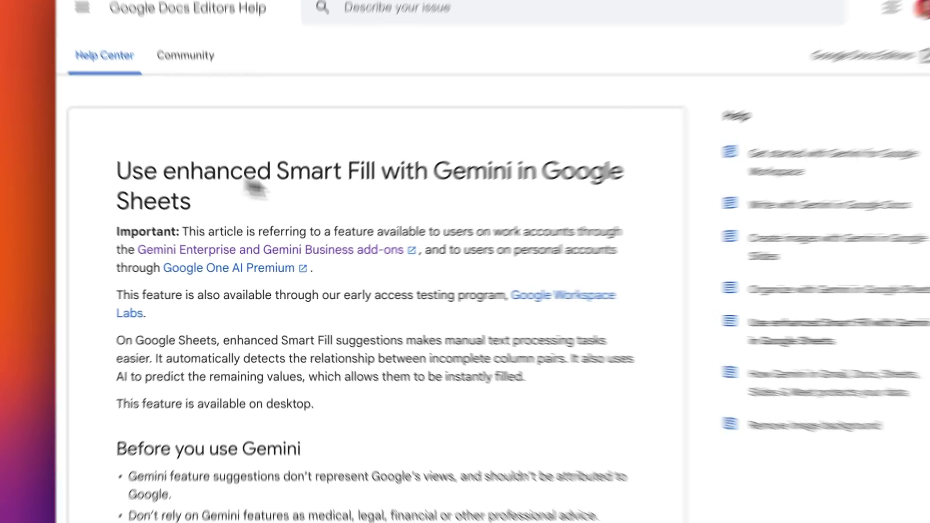
Scroll the Smart Fill article down to its review-rating Sheets example.
scroll(471, 156, "down", 5)
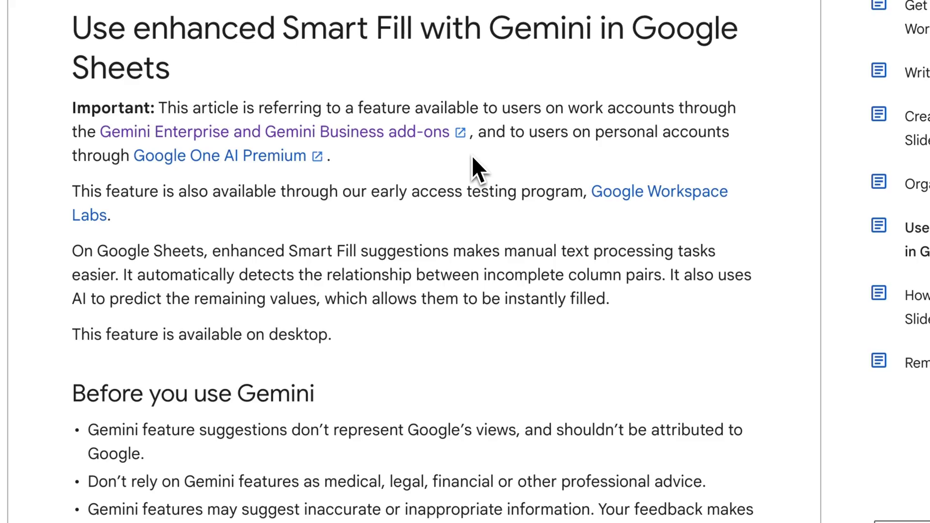
scroll(472, 156, "down", 5)
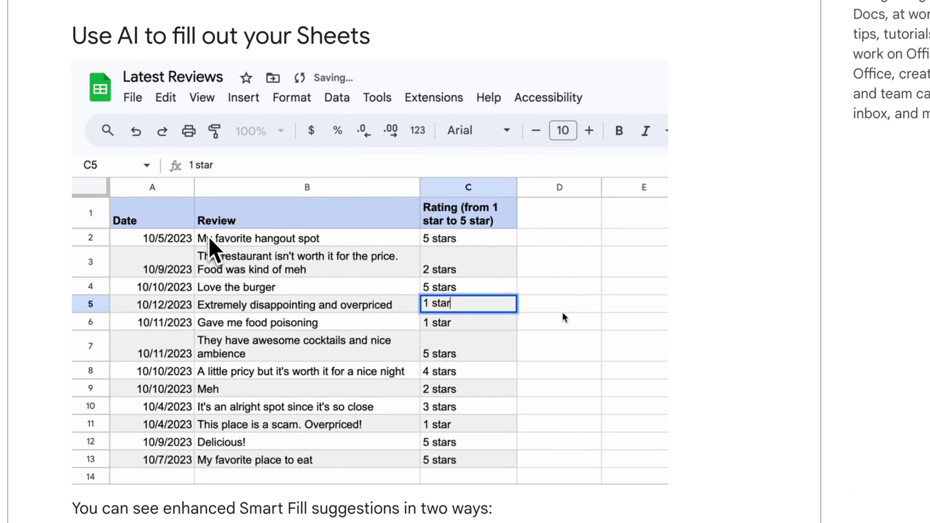
scroll(567, 317, "down", 1)
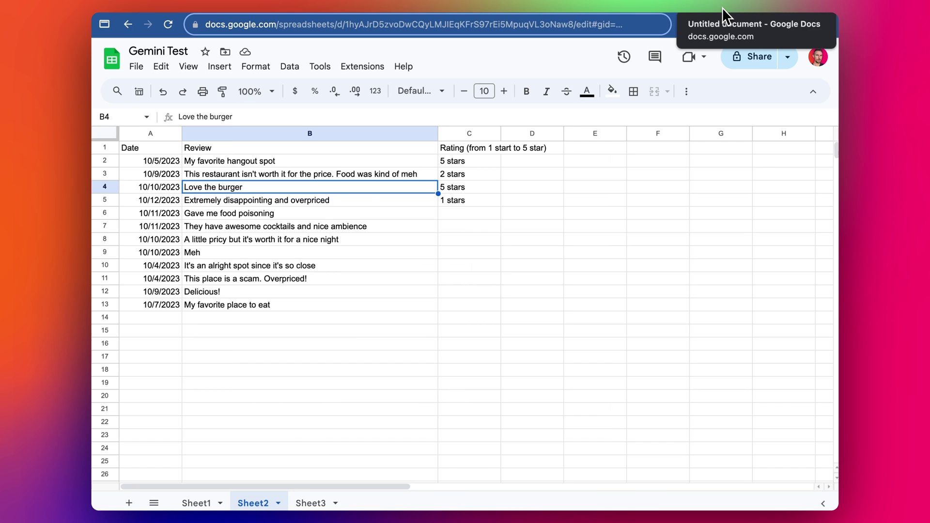
Title the blank Docs document 'Gemini Test' and reload the page.
left_click(705, 9)
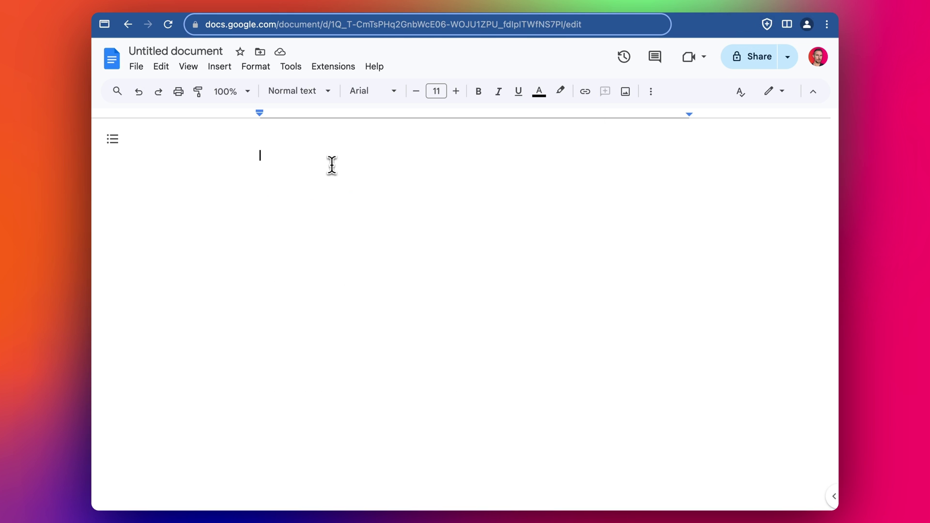
left_click(169, 51)
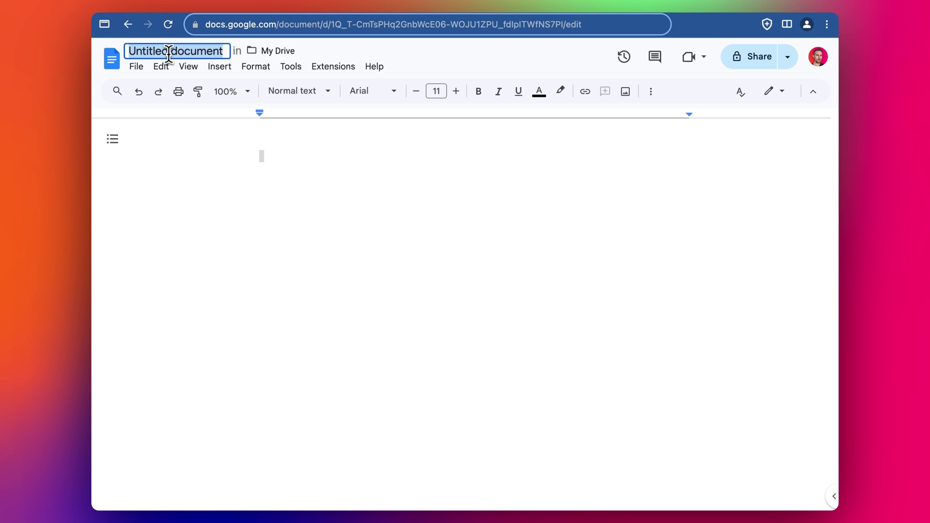
type("Gemini Test")
key("Return")
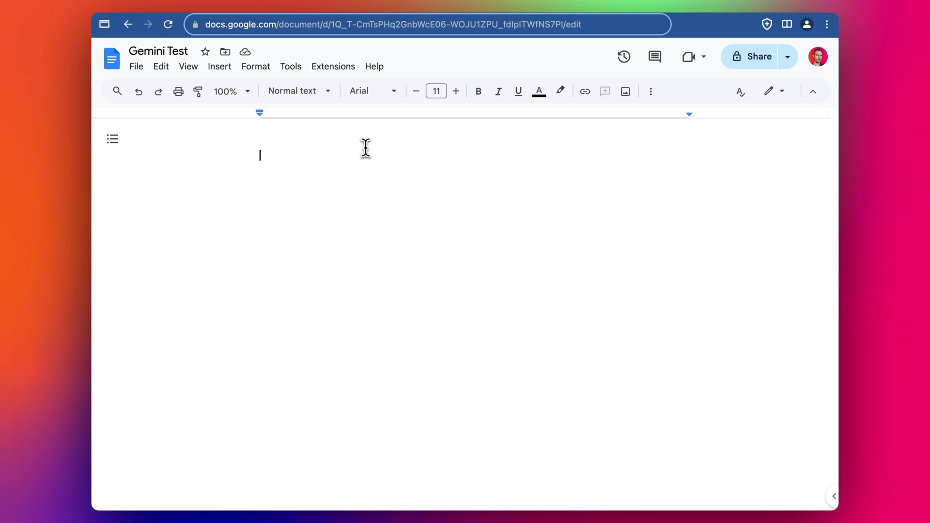
left_click(171, 29)
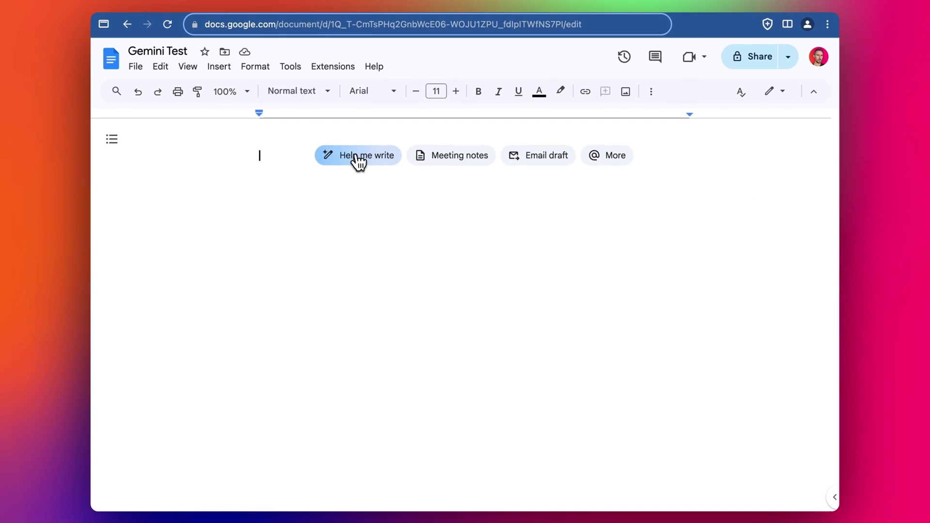
Generate a meeting template with Help me write, then discard it.
left_click(357, 160)
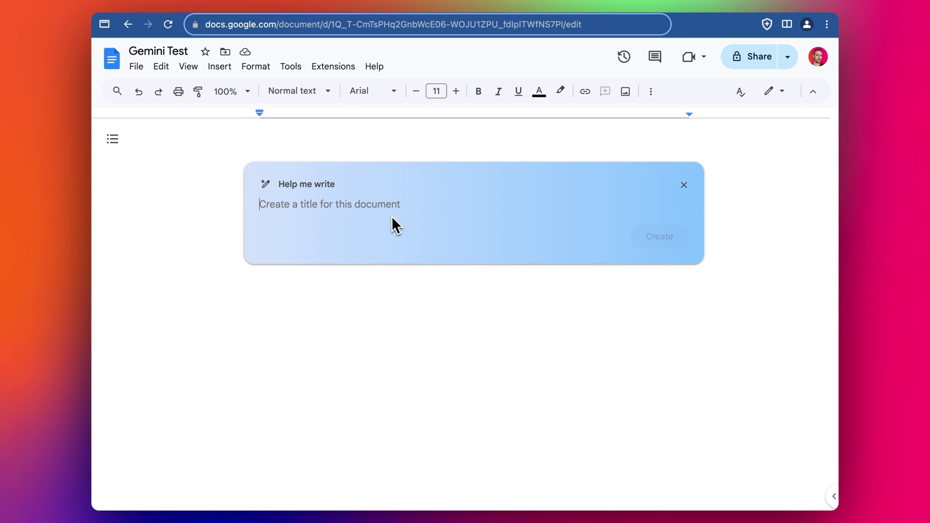
type("Meeting template for a meeting with an external PR agency")
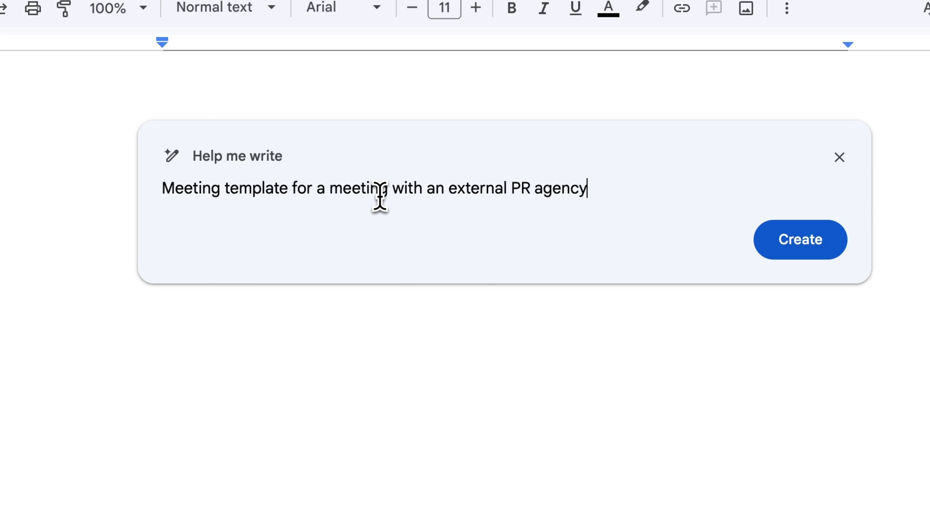
key("Return")
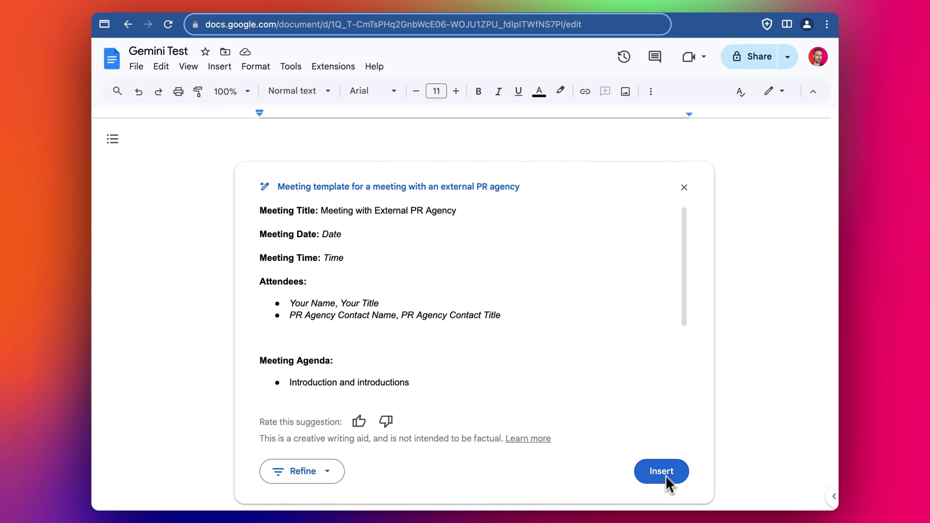
left_click(684, 187)
left_click(546, 367)
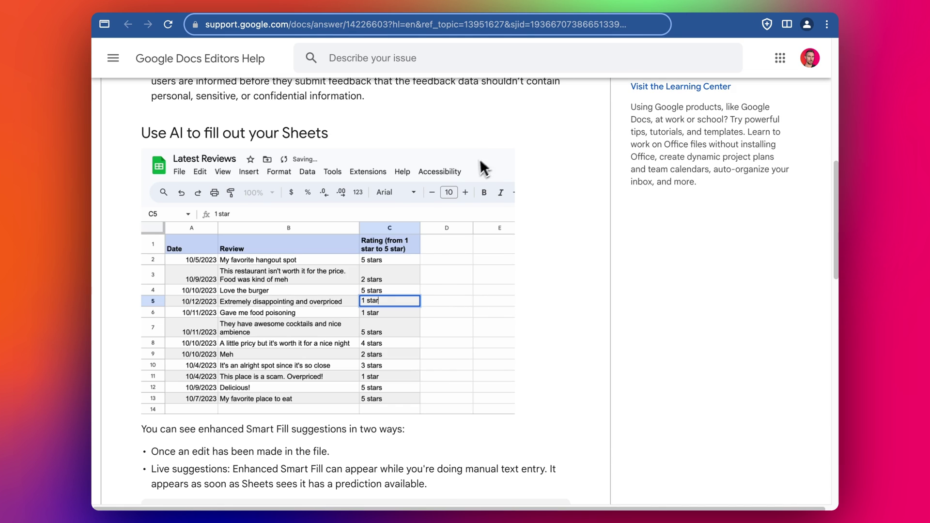
Select the Smart Fill article's opening text and return to the Gemini Test document.
scroll(270, 174, "up", 10)
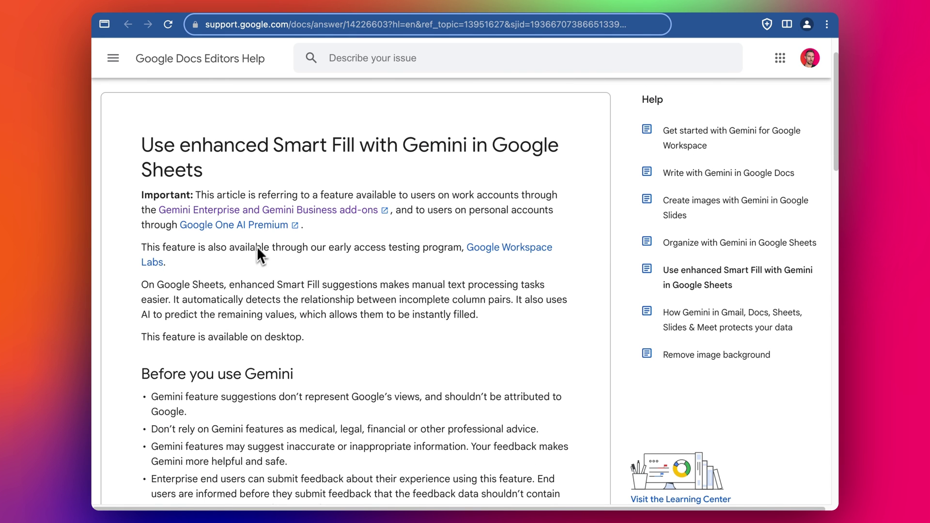
left_click_drag(307, 315, 381, 183)
scroll(352, 427, "down", 7)
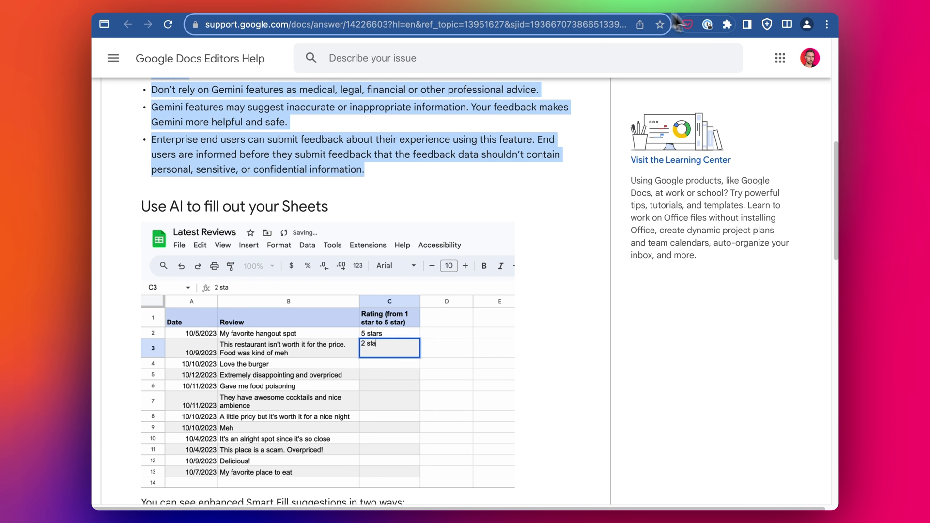
key("ctrl+Tab")
Paste the help text and have Gemini 'Re-write in the form of a limerick', inserting it below.
type("Use enhanced Smart Fill with Gemini in Google Sheets Important: This article is referring to a feature available to users on work accounts through the Gemini Enterprise and Gemini Business add-ons, and to users on personal accounts through Google One AI Premium.  This feature is also available through our early access testing program, Google Workspace Labs.  On Google Sheets, enhanced Smart Fill suggestions makes manual text processing tasks easier. It automatically detects the relationship between incomplete column pairs. It also uses AI to predict the remaining values, which allows them to be instantly filled.  This feature is available on desktop.  Before you use Gemini Gemini feature suggestions don’t represent Google’s views, and shouldn’t be attributed to Google. Don’t rely on Gemini features as medical, legal, financial or other professional advice. Gemini features may suggest inaccurate or inappropriate information. Your feedback makes Gemini more helpful and safe. Enterprise end users can submit feedback about their experience using this feature. End users are informed before they submit feedback that the feedback data shouldn’t contain personal, sensitive, or confidential information.")
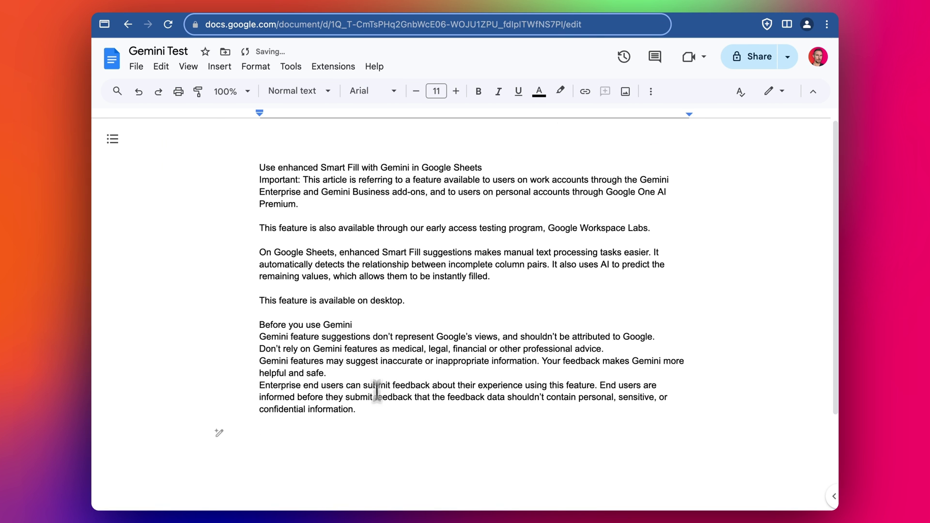
key("super+a")
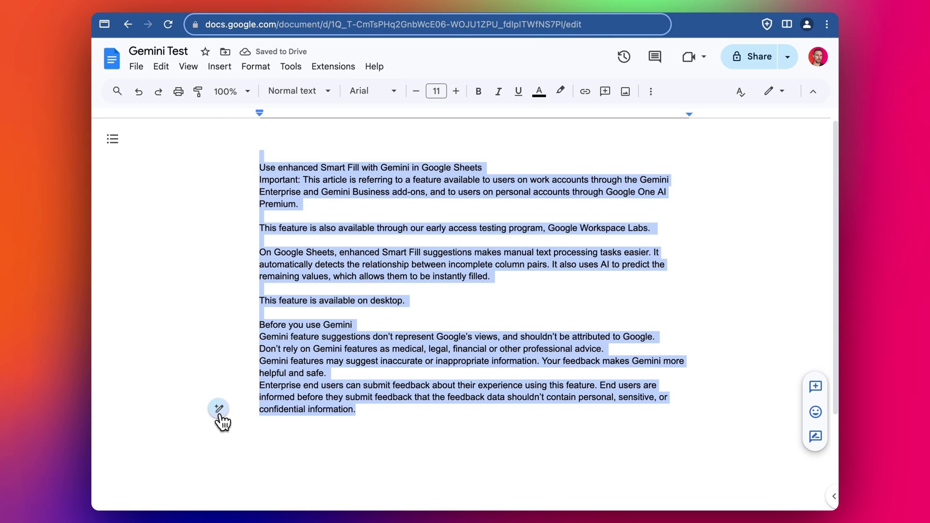
left_click(219, 409)
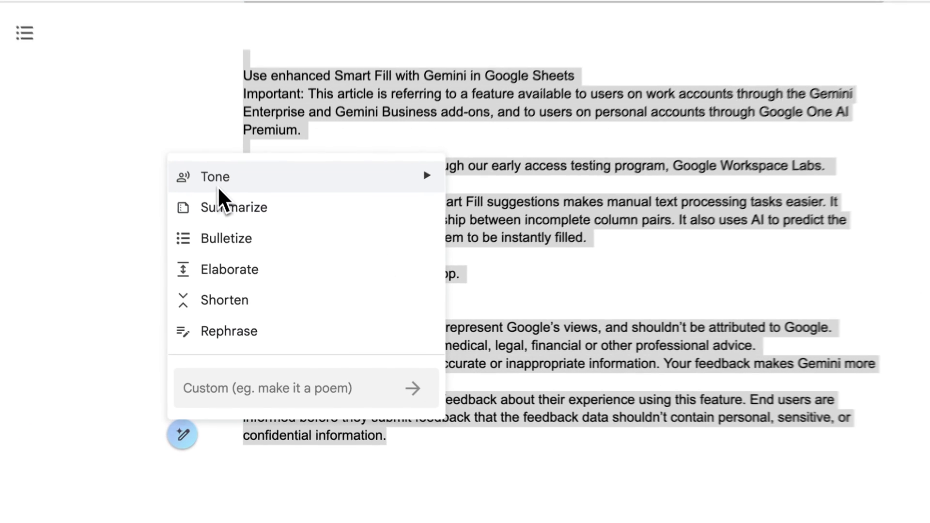
mouse_move(250, 238)
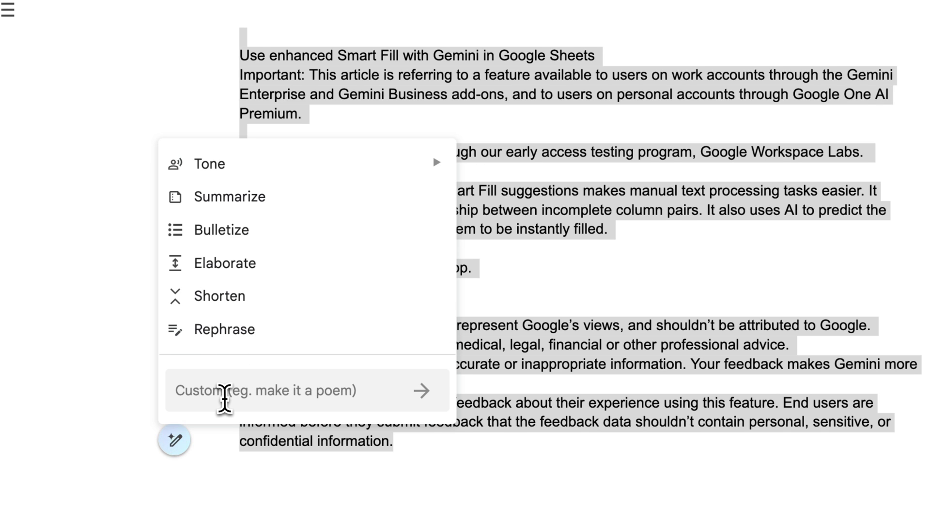
left_click(231, 394)
type("Re-write in the form of a l")
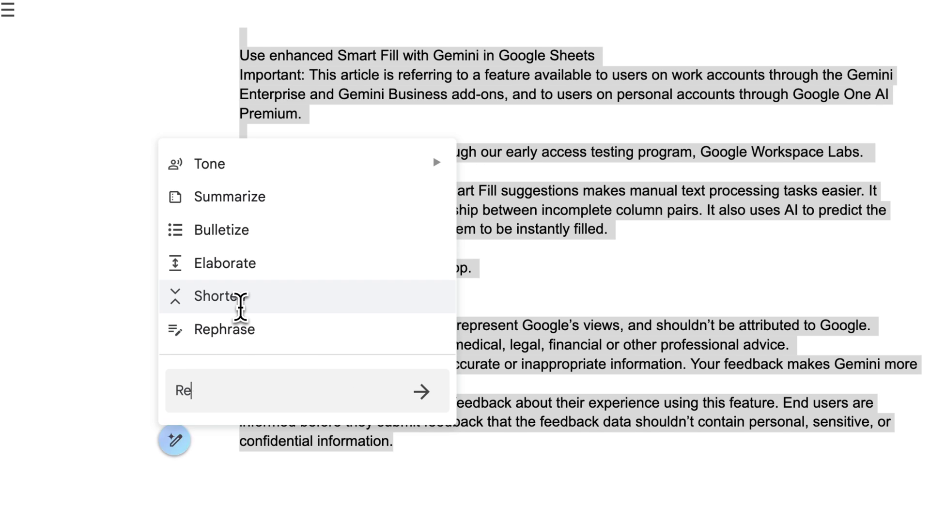
type("imerick")
key("Return")
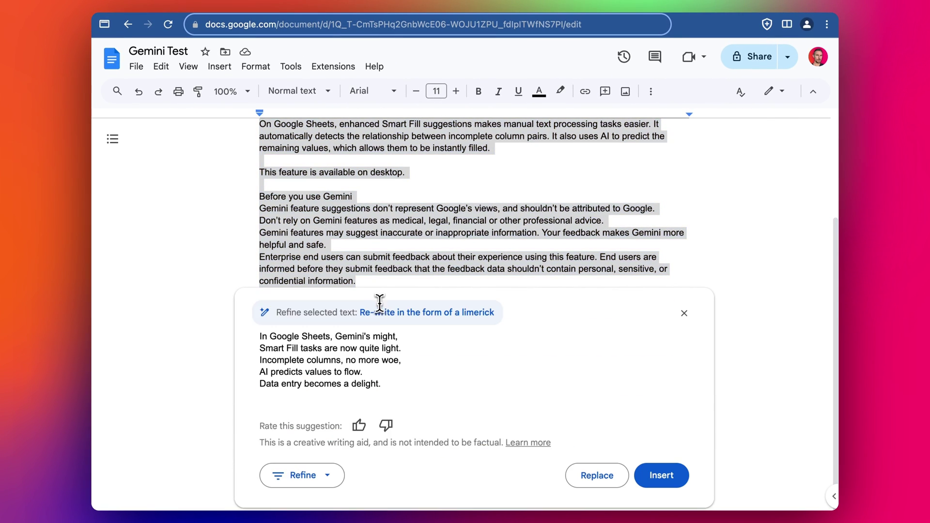
left_click(660, 475)
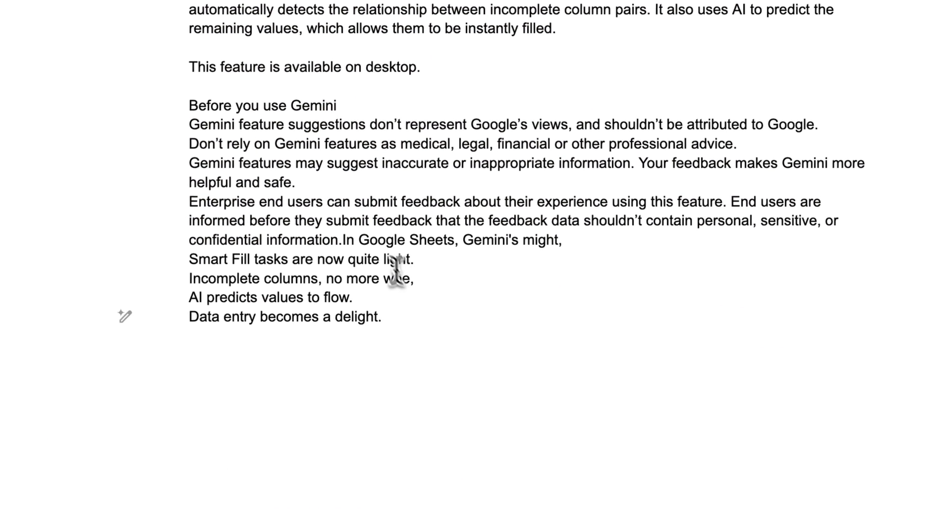
Push the limerick onto a new line and add blank lines around it.
left_click_drag(419, 315, 338, 241)
left_click(339, 239)
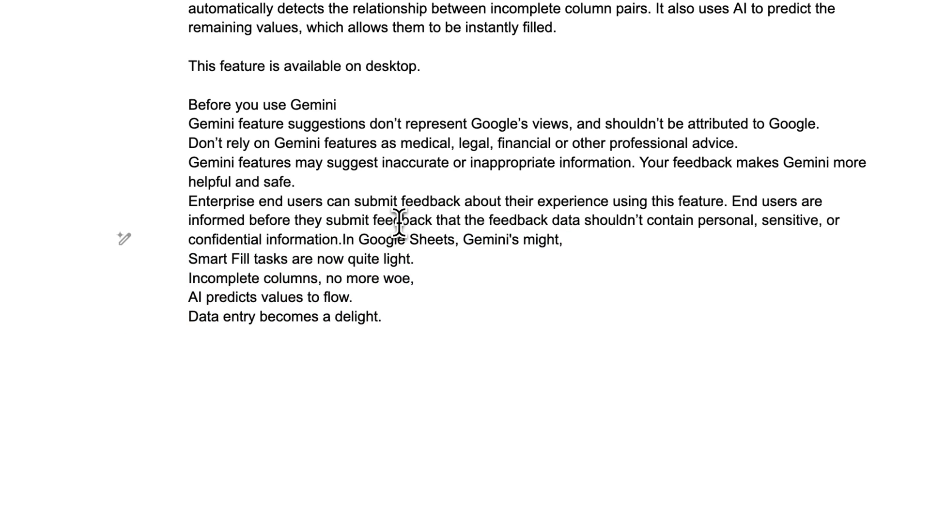
key("Return")
key("Return")
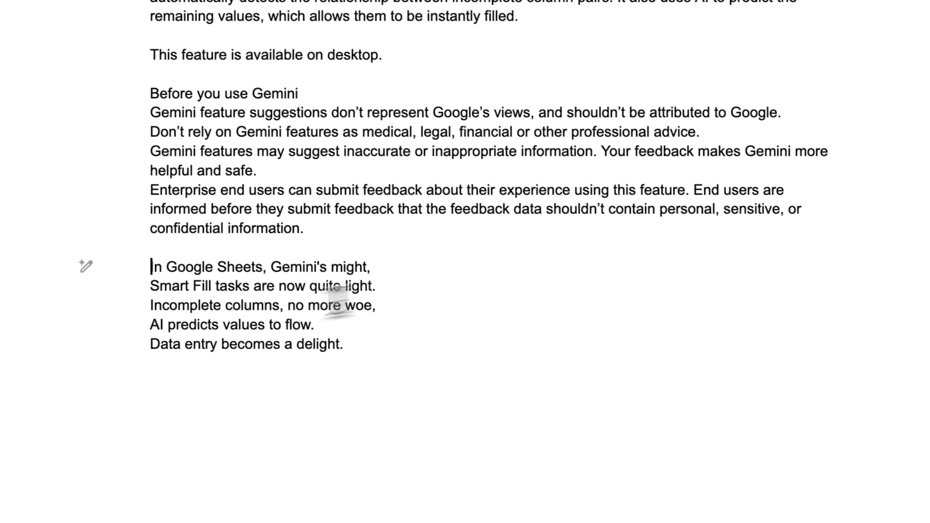
left_click(377, 266)
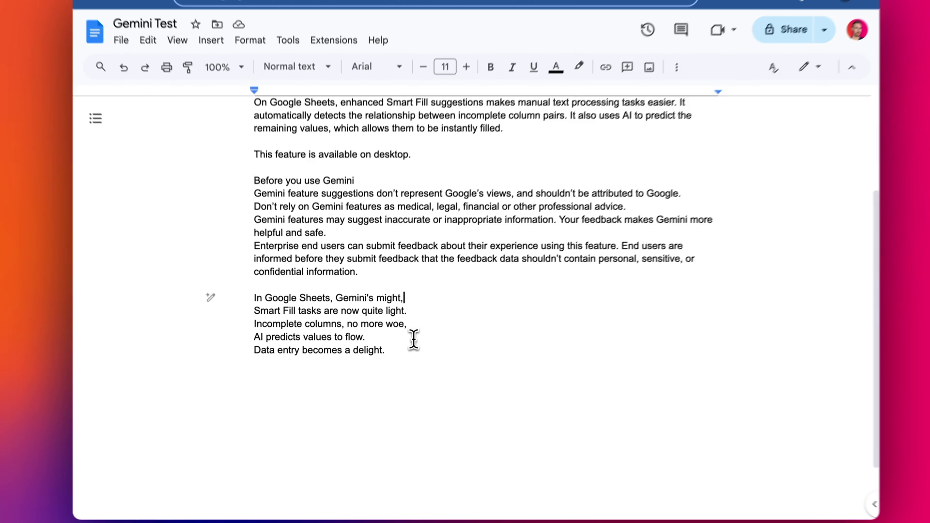
left_click(456, 313)
left_click(443, 328)
scroll(399, 353, "up", 3)
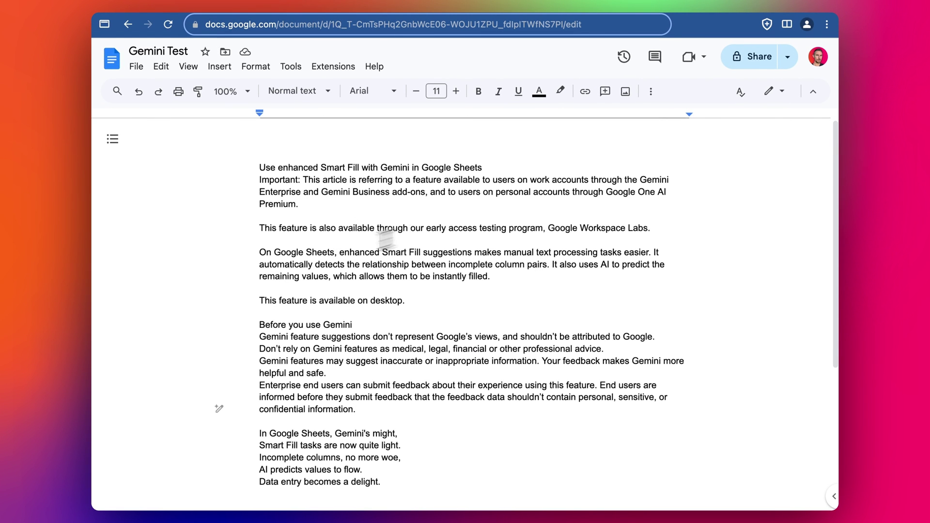
left_click(436, 413)
scroll(436, 417, "down", 5)
left_click(431, 255)
key("Return")
key("Return")
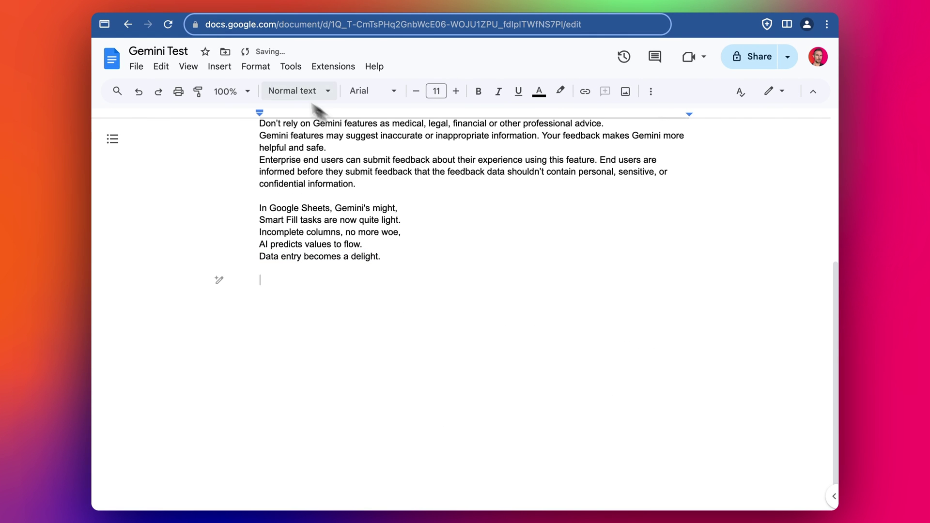
key("Up")
key("Up")
key("Up")
key("Up")
key("Up")
key("Up")
key("Up")
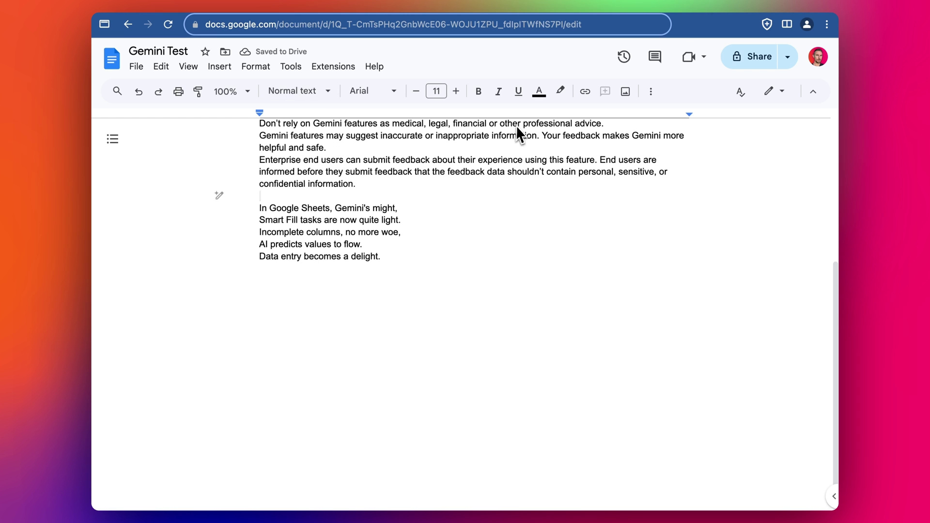
In Gmail, read through the Screen Studio email and start a reply to the 2.20.3 announcement.
left_click(480, 1)
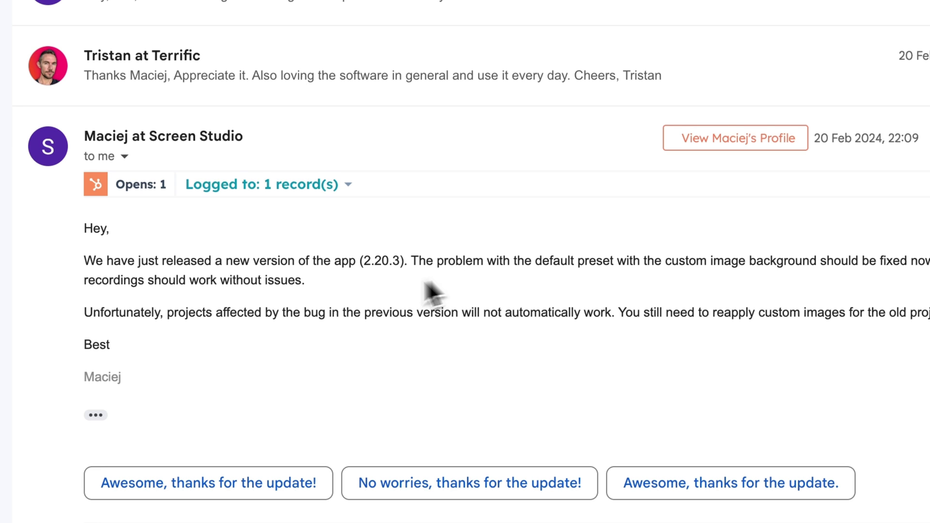
scroll(400, 303, "down", 2)
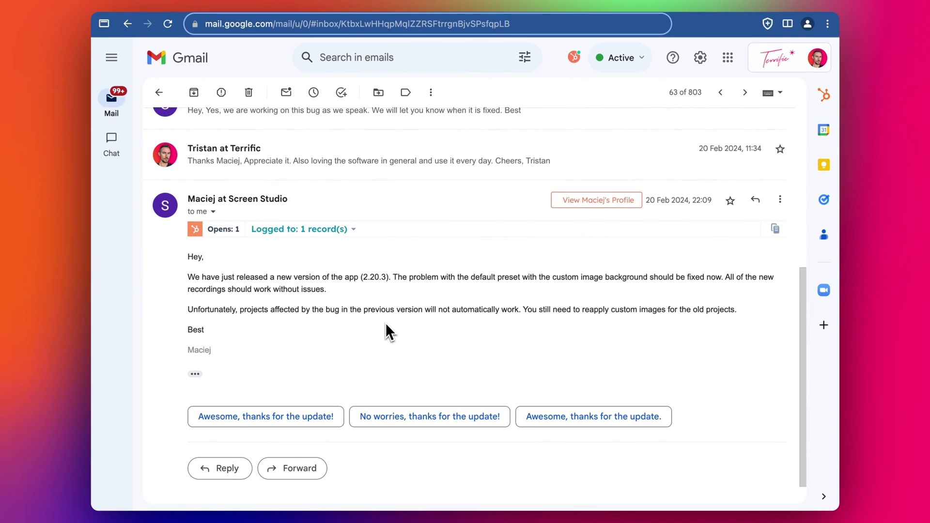
scroll(236, 406, "down", 1)
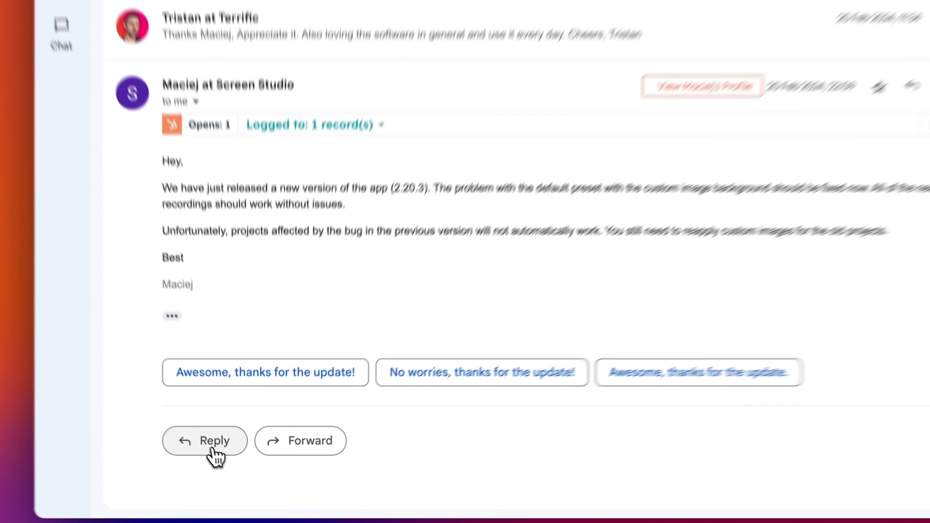
left_click(224, 454)
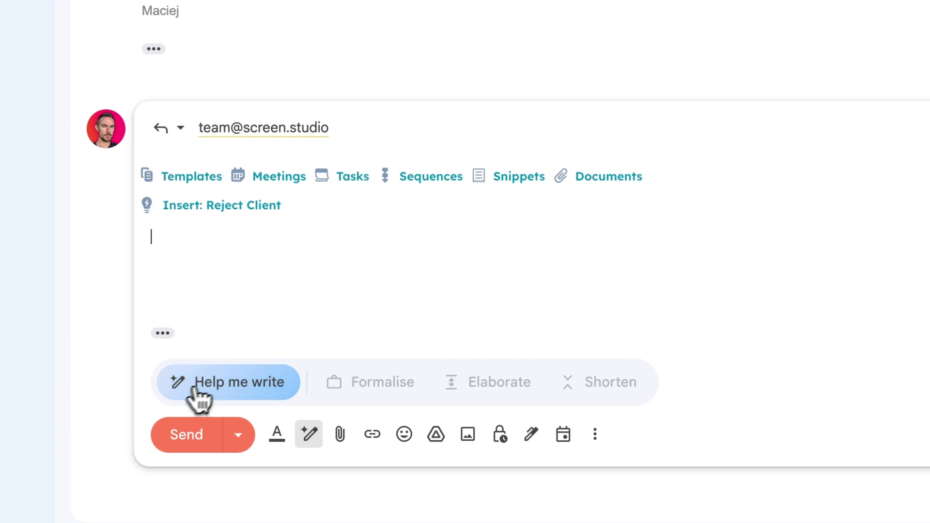
Insert a Gemini-written reply that thanks for the bug fix and suggests blurring in the video software.
left_click(232, 384)
type("Reply and suggest an idea for allowing users to add blurring in the video software")
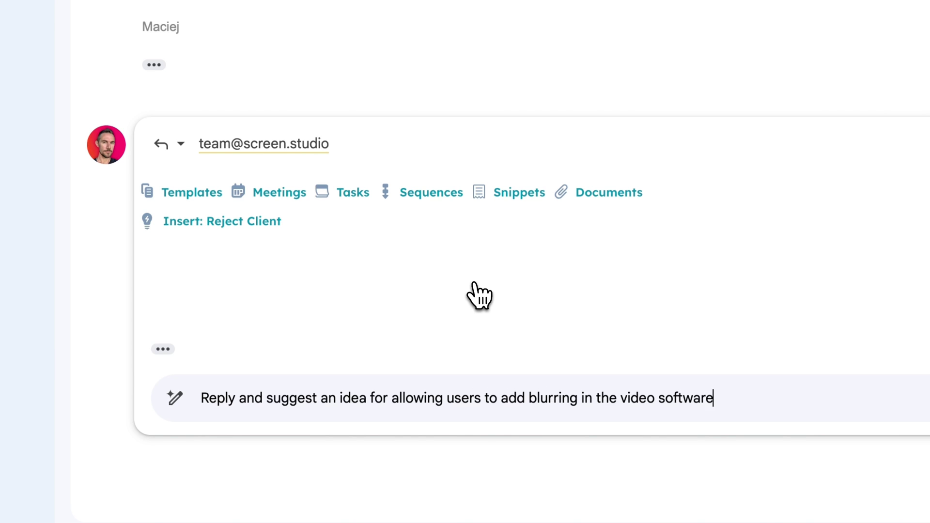
key("Return")
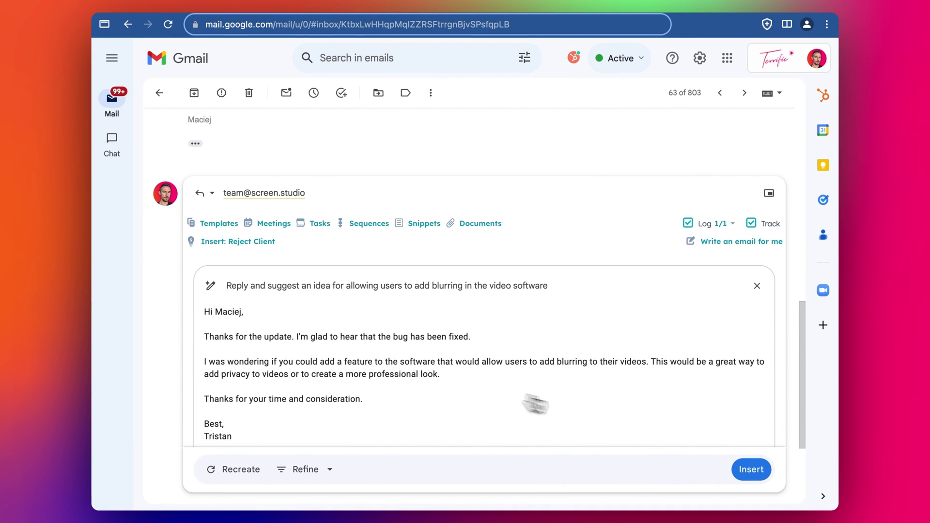
left_click(751, 468)
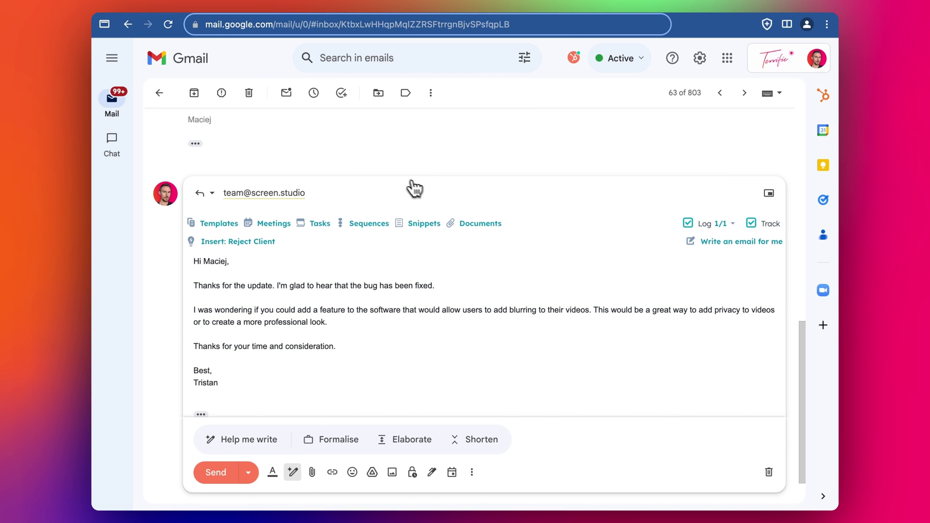
Compose a new email with a Gemini draft congratulating a colleague on finishing his course and becoming head of sales.
mouse_move(118, 100)
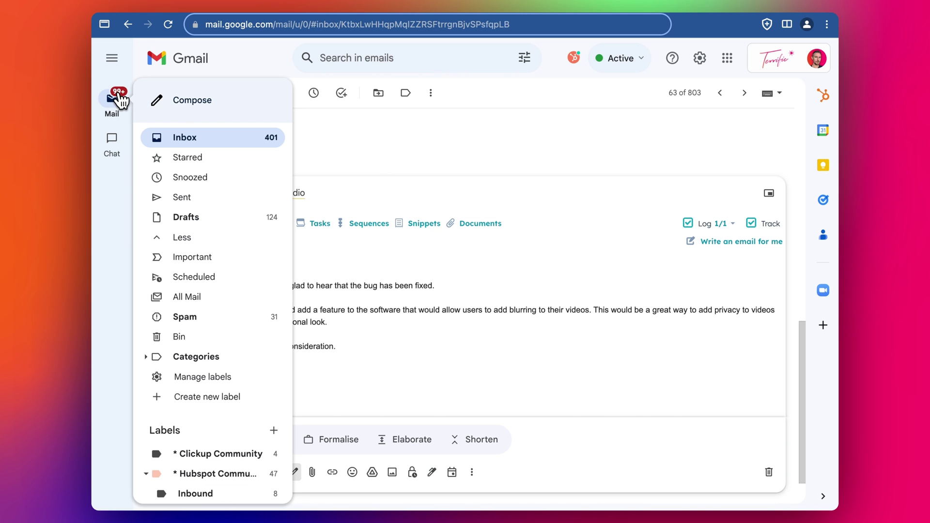
left_click(186, 105)
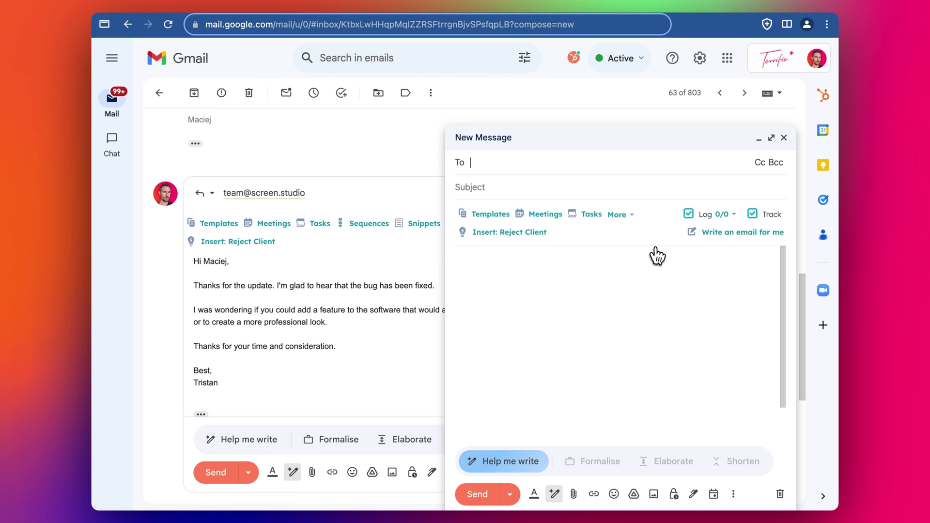
left_click(606, 269)
left_click(503, 461)
type("Email")
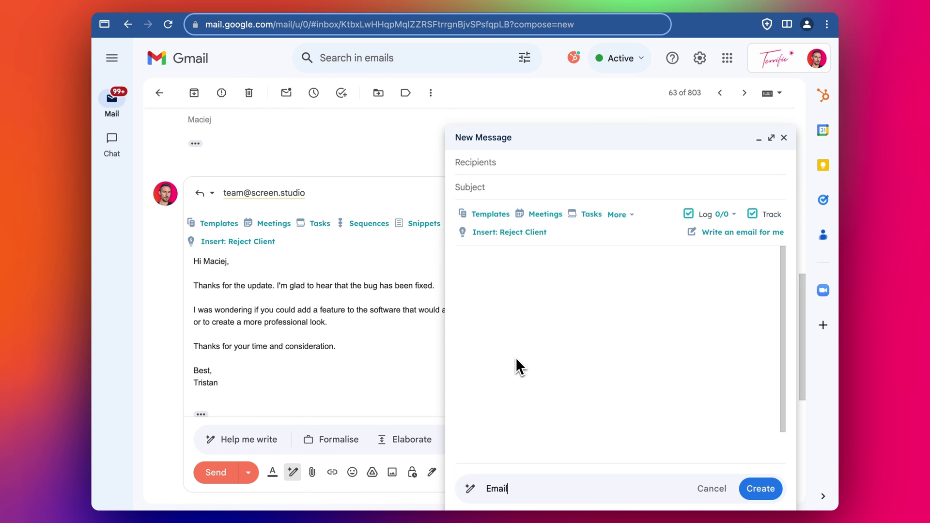
type(" John who is")
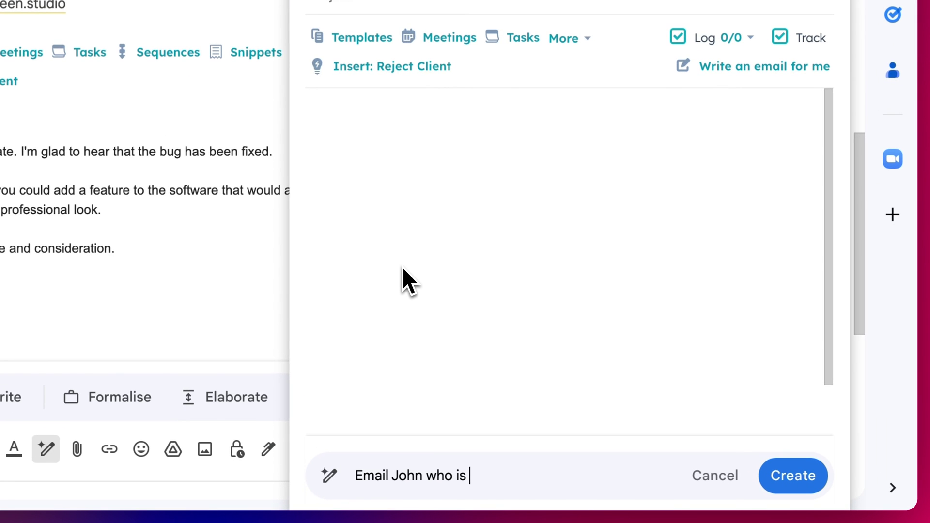
type(" just about to finish his course and will become new")
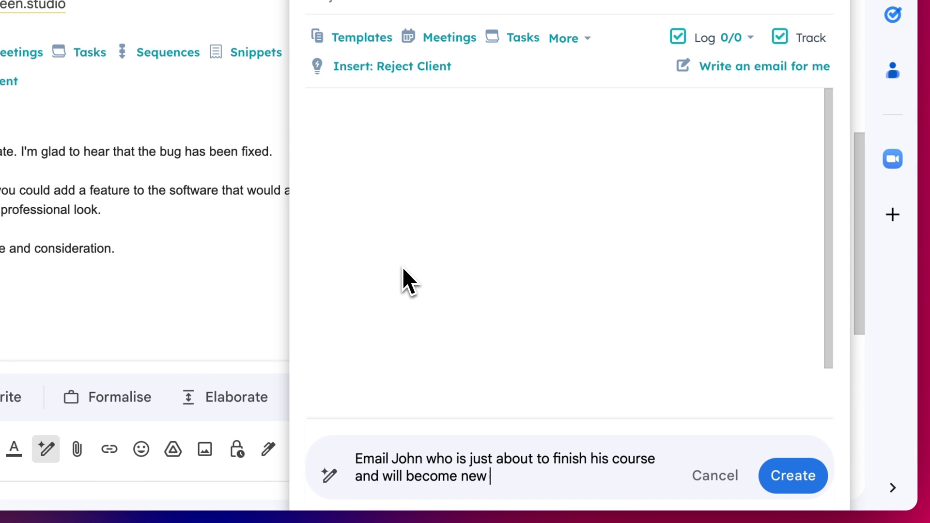
type(" head of sales for a big company")
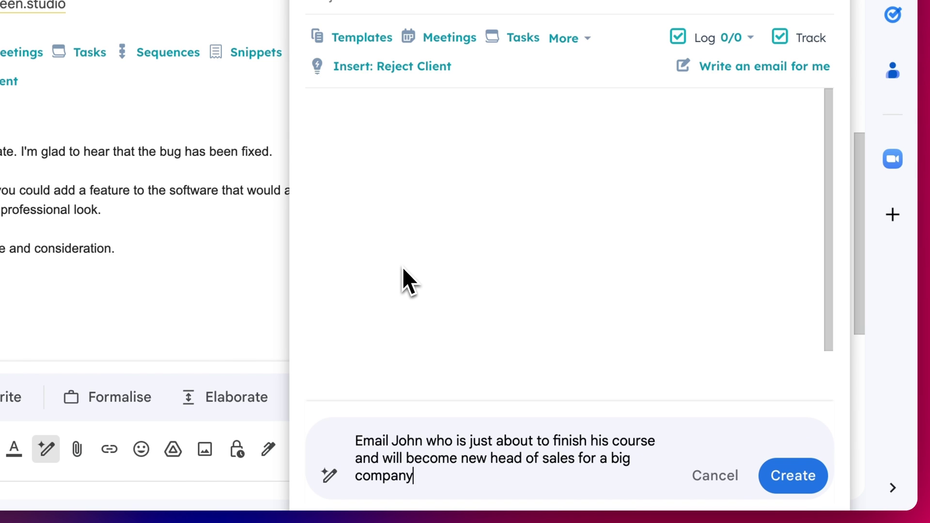
left_click(790, 484)
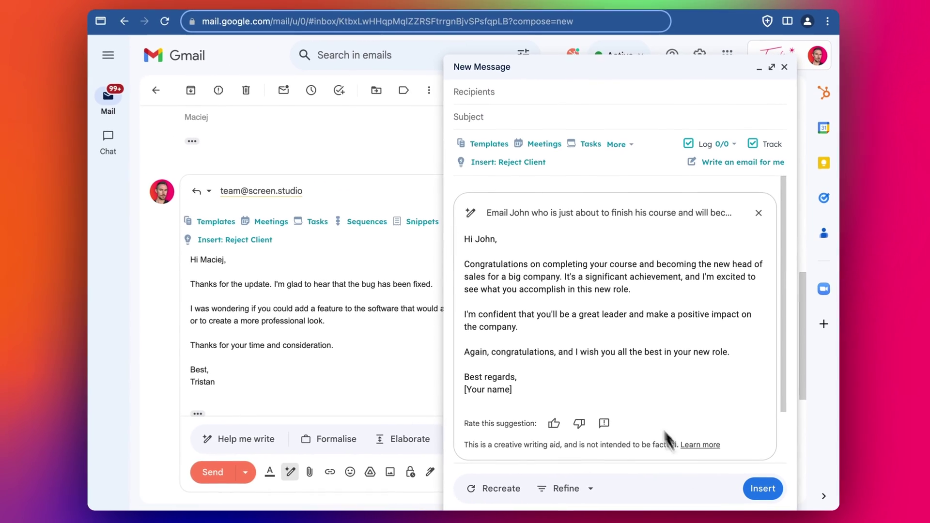
Recreate the congratulations draft to get a different version.
left_click(579, 489)
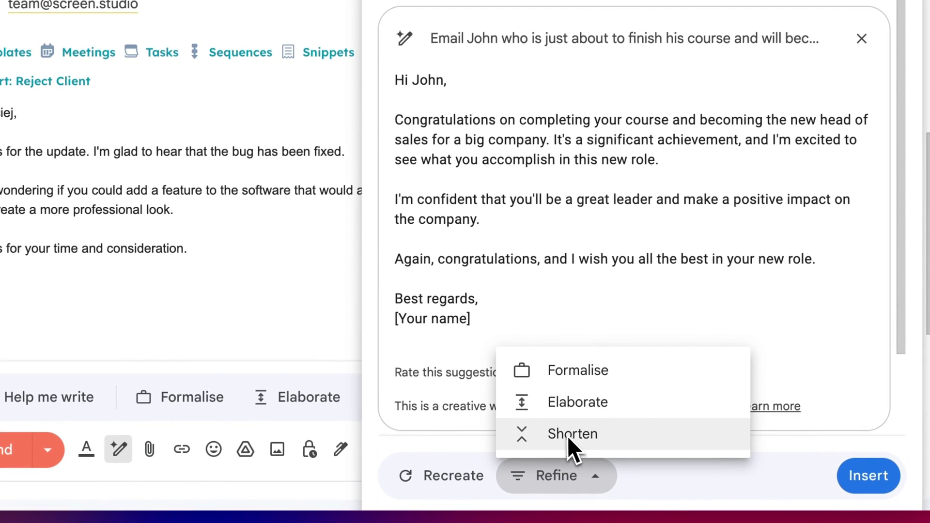
left_click(451, 479)
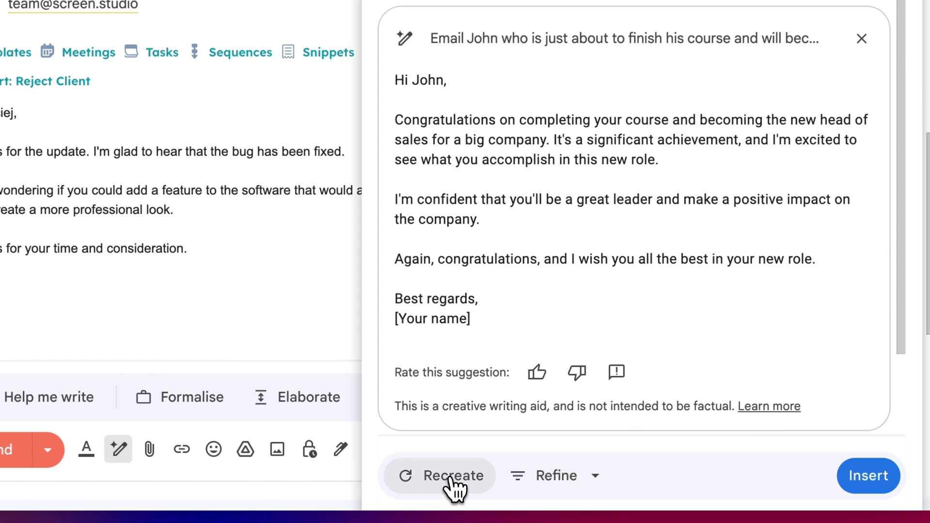
left_click(450, 477)
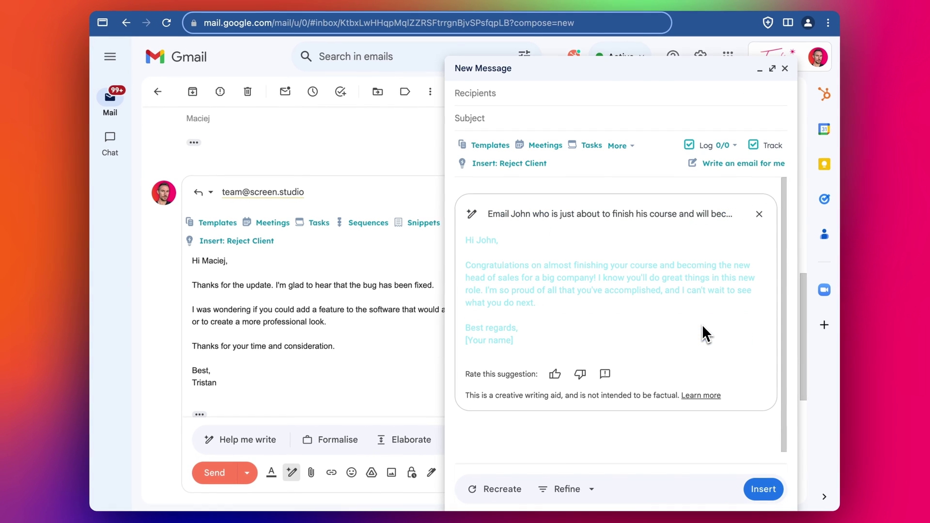
Refine the draft with Elaborate and Formalise, then insert it into the message body.
left_click(570, 490)
left_click(570, 442)
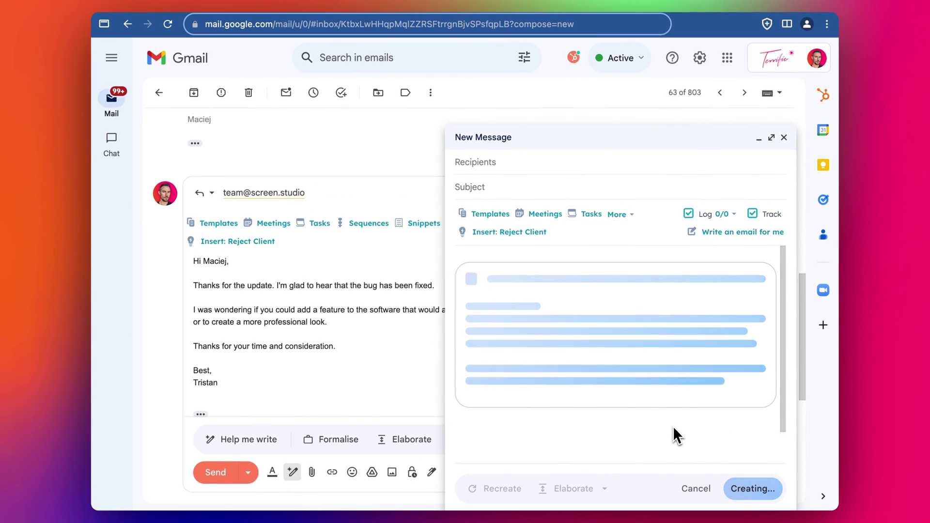
left_click(499, 475)
left_click(579, 422)
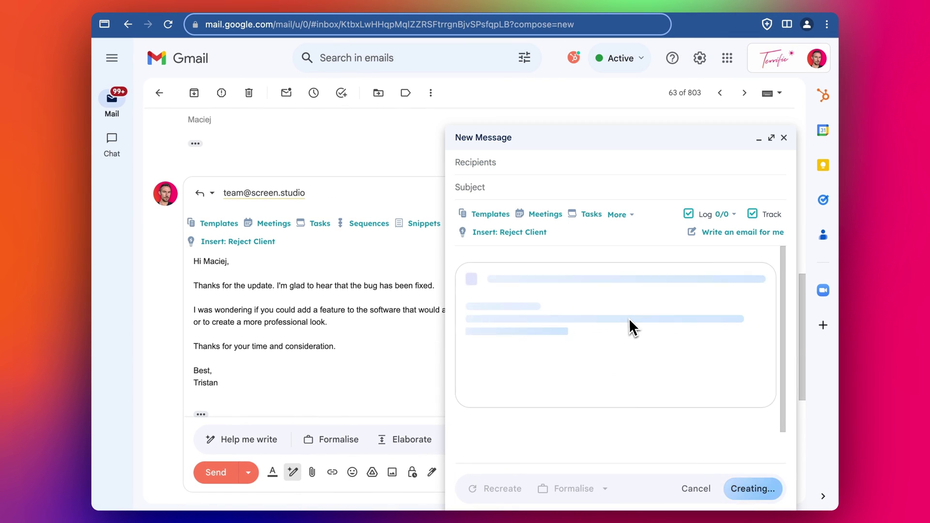
left_click(759, 490)
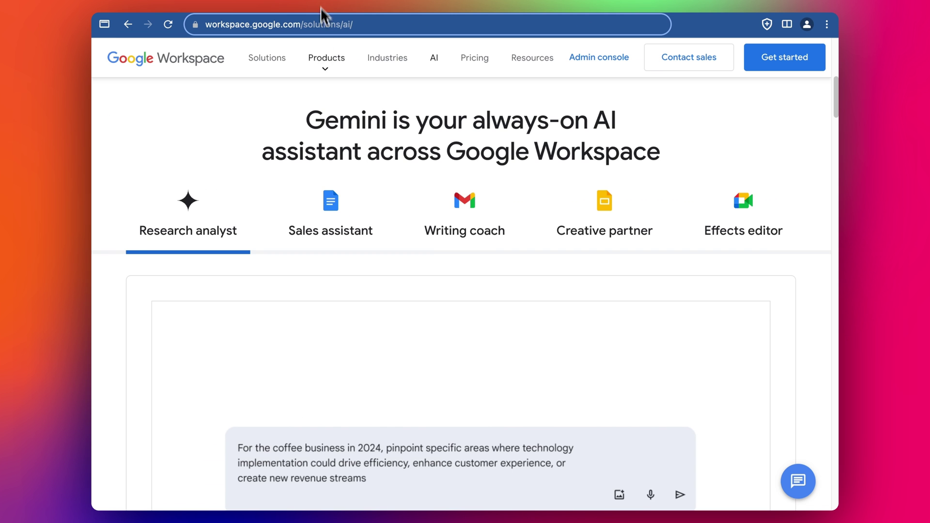
scroll(327, 174, "up", 3)
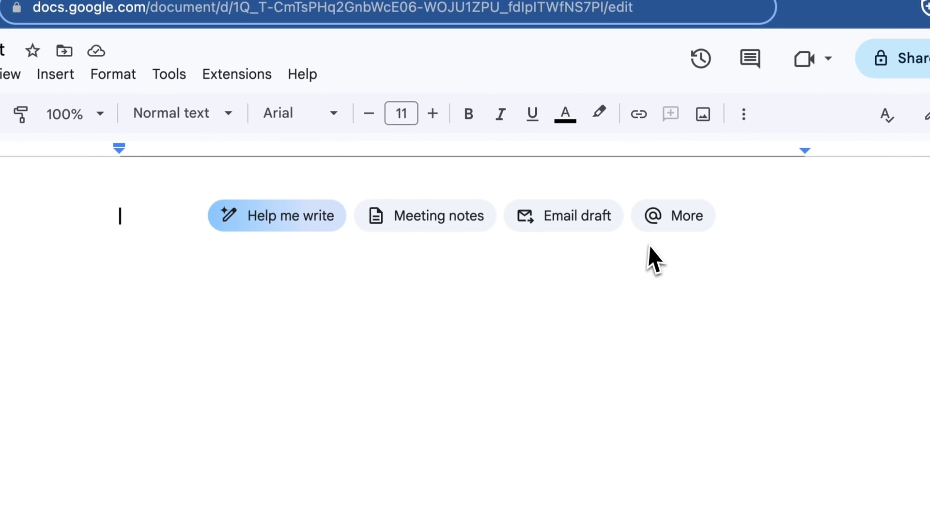
Generate a 'Meeting template for a meeting with an external PR agency' with Help me write.
left_click(300, 215)
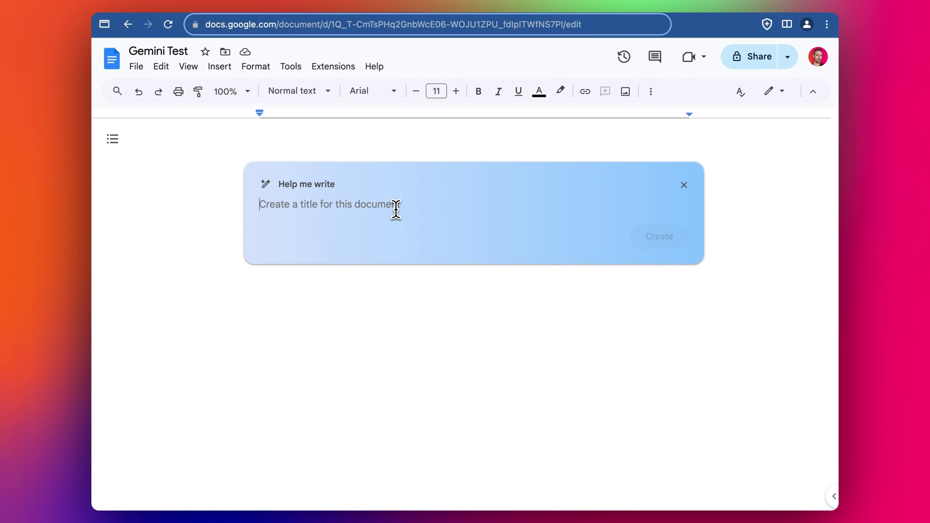
type("Meeting ")
type("template for a m")
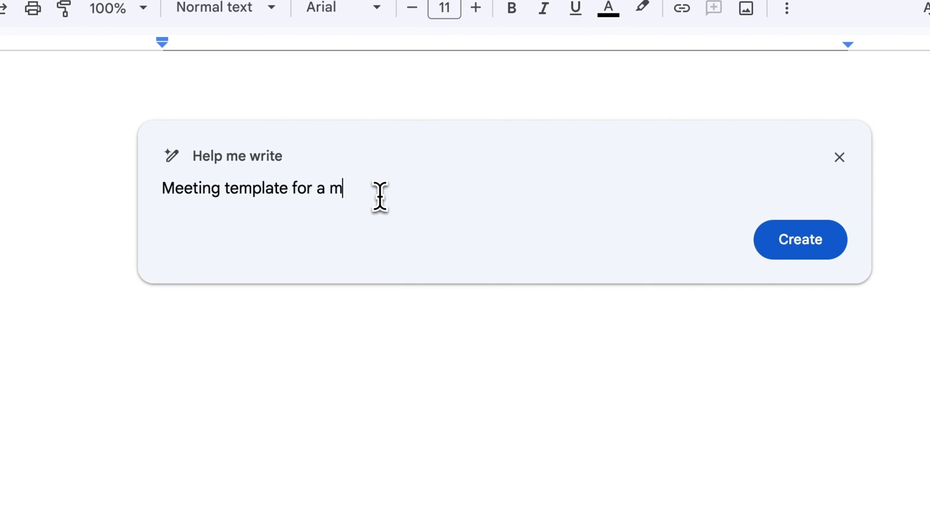
type("eeting with an external PR agency")
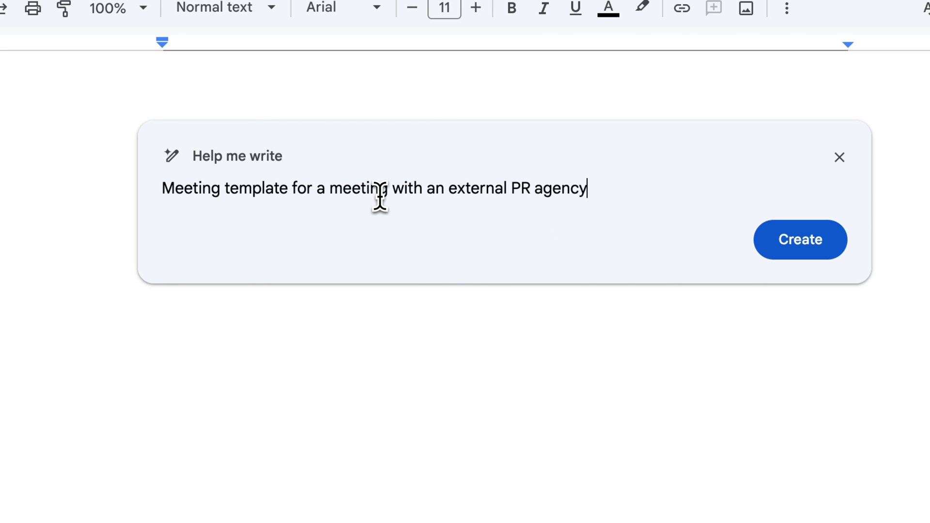
key("Return")
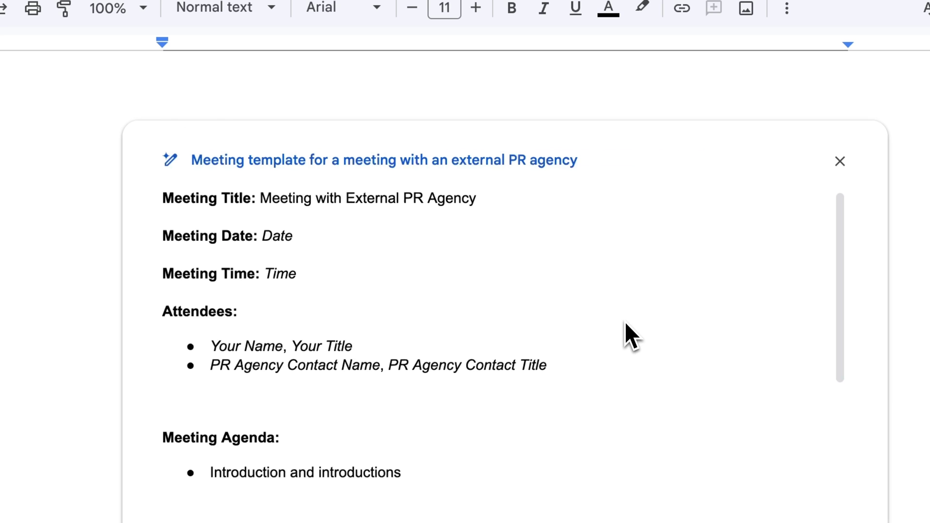